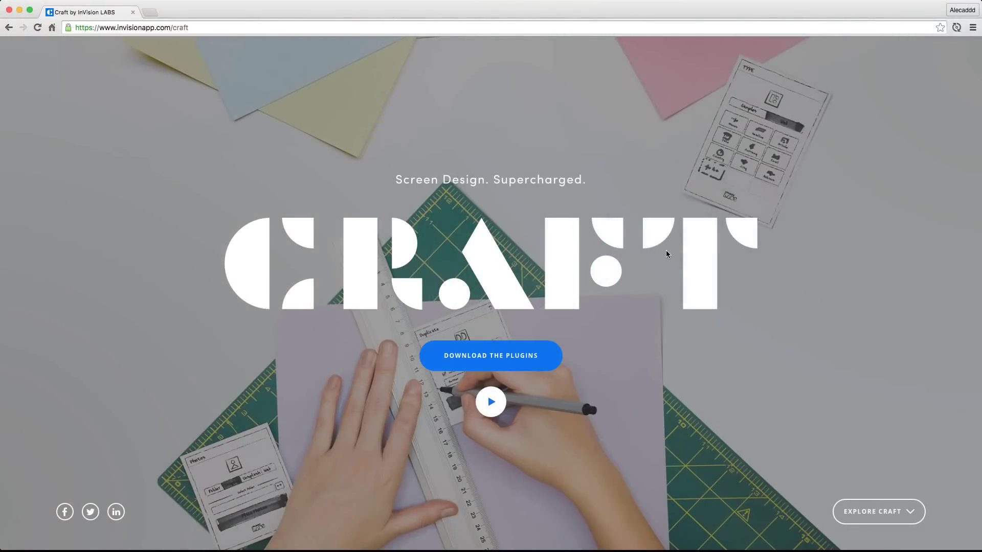
Copy the invisionapp.com address and load the InVision home page in a new Chrome tab.
{"action": "scroll", "coordinate": [665, 253], "scroll_direction": "down", "scroll_amount": 3}
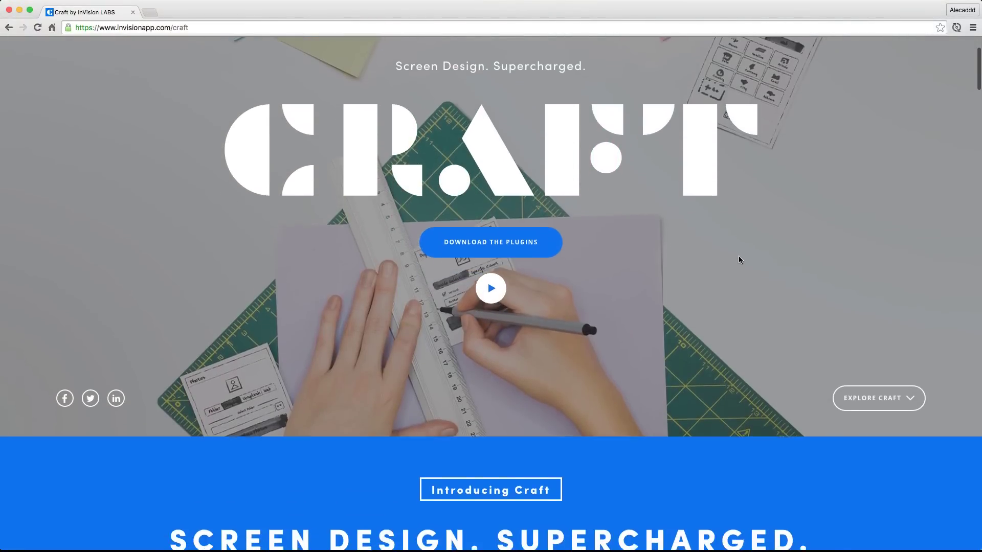
{"action": "scroll", "coordinate": [738, 256], "scroll_direction": "up", "scroll_amount": 3}
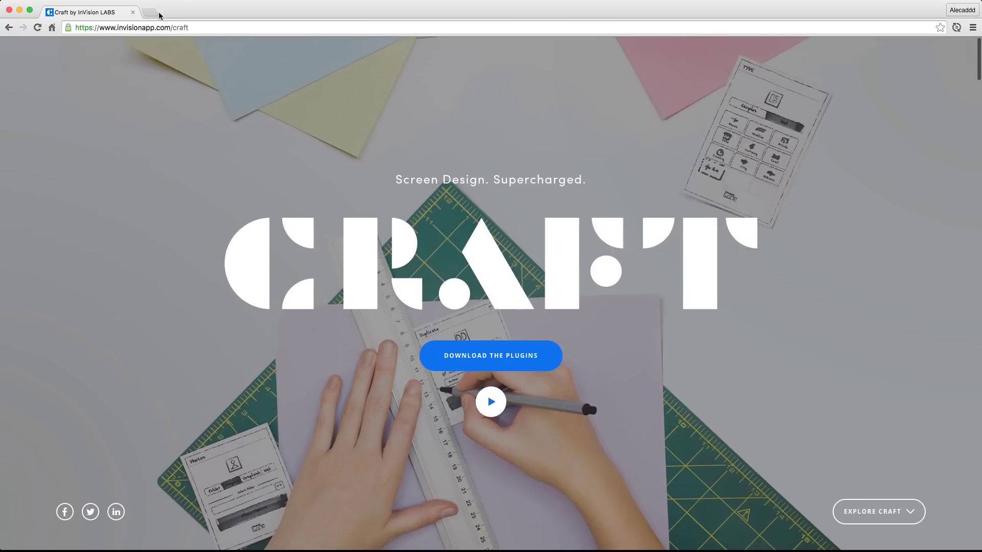
{"action": "left_click_drag", "start_coordinate": [171, 29], "coordinate": [67, 31]}
{"action": "key", "text": "super+c"}
{"action": "key", "text": "super+t"}
{"action": "key", "text": "super+v"}
{"action": "key", "text": "Return"}
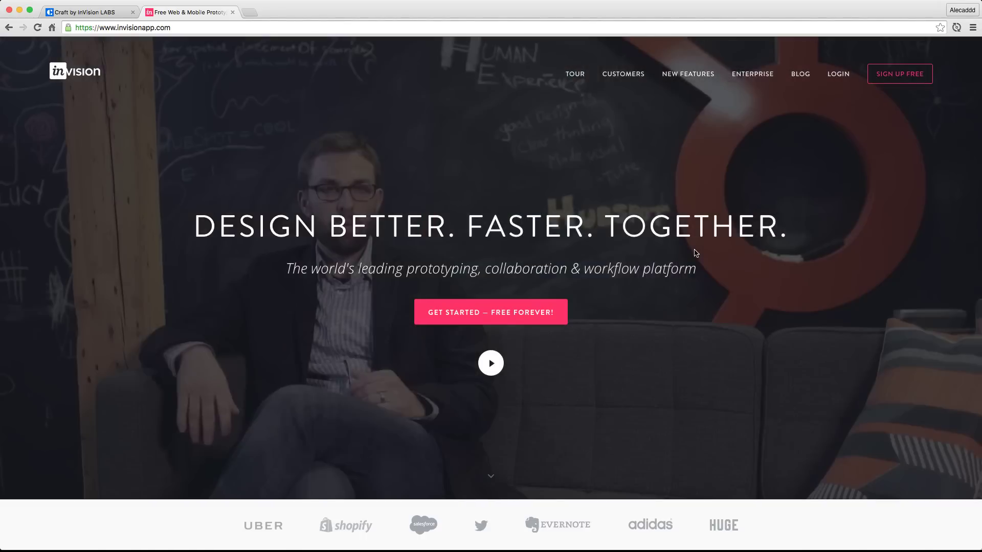
Scroll to the InVision footer and go to the Pricing and Plans page.
{"action": "scroll", "coordinate": [696, 252], "scroll_direction": "down", "scroll_amount": 1}
{"action": "scroll", "coordinate": [736, 214], "scroll_direction": "down", "scroll_amount": 15}
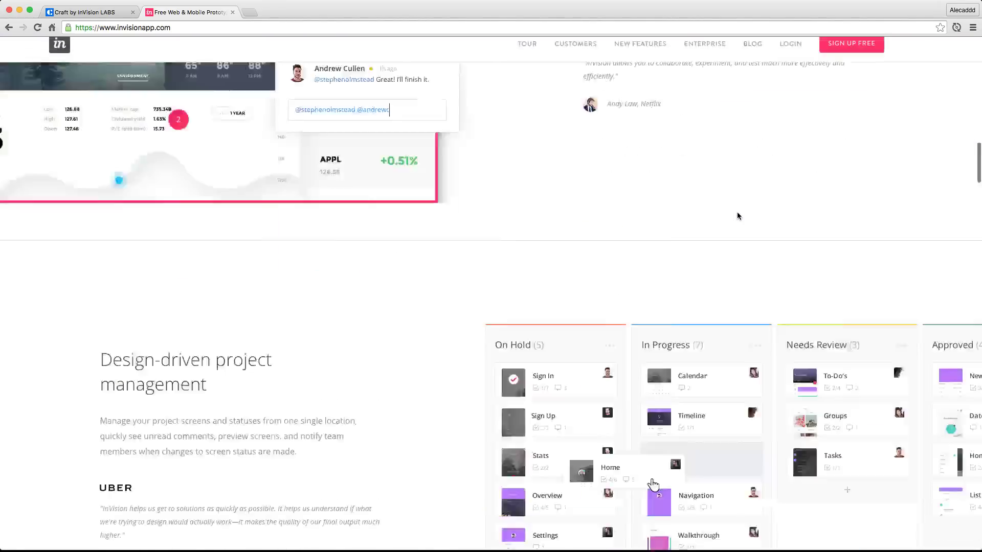
{"action": "scroll", "coordinate": [737, 214], "scroll_direction": "down", "scroll_amount": 20}
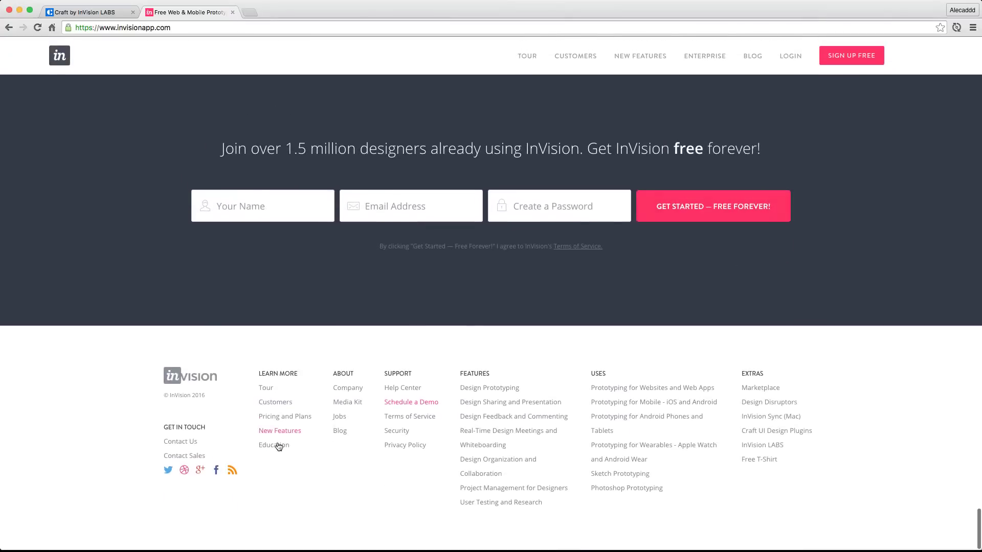
{"action": "left_click", "coordinate": [285, 420]}
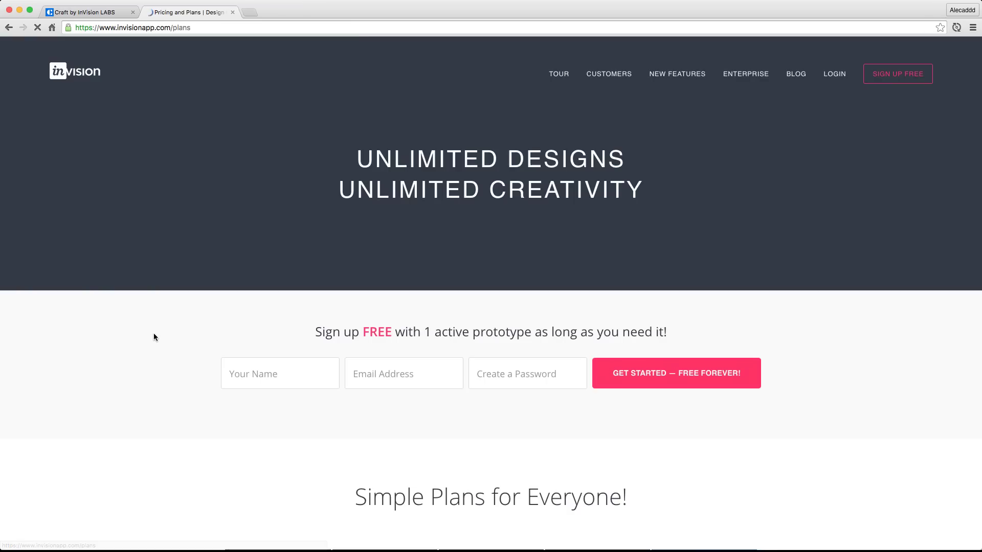
Look over the Free plan details, go back, then return to the Craft by InVision LABS tab.
{"action": "scroll", "coordinate": [154, 335], "scroll_direction": "down", "scroll_amount": 10}
{"action": "scroll", "coordinate": [153, 335], "scroll_direction": "up", "scroll_amount": 2}
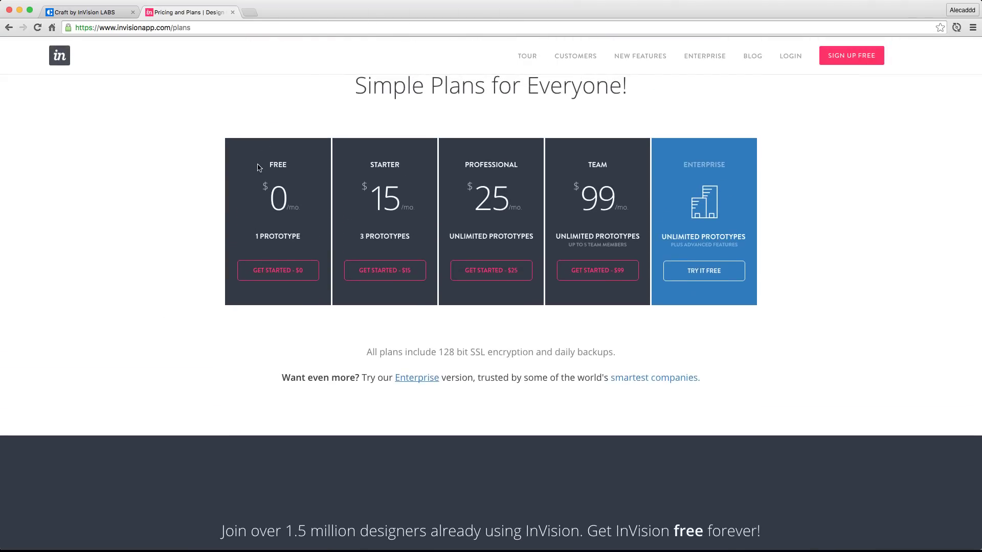
{"action": "left_click_drag", "start_coordinate": [259, 160], "coordinate": [318, 249]}
{"action": "left_click", "coordinate": [310, 238]}
{"action": "key", "text": "super+Left"}
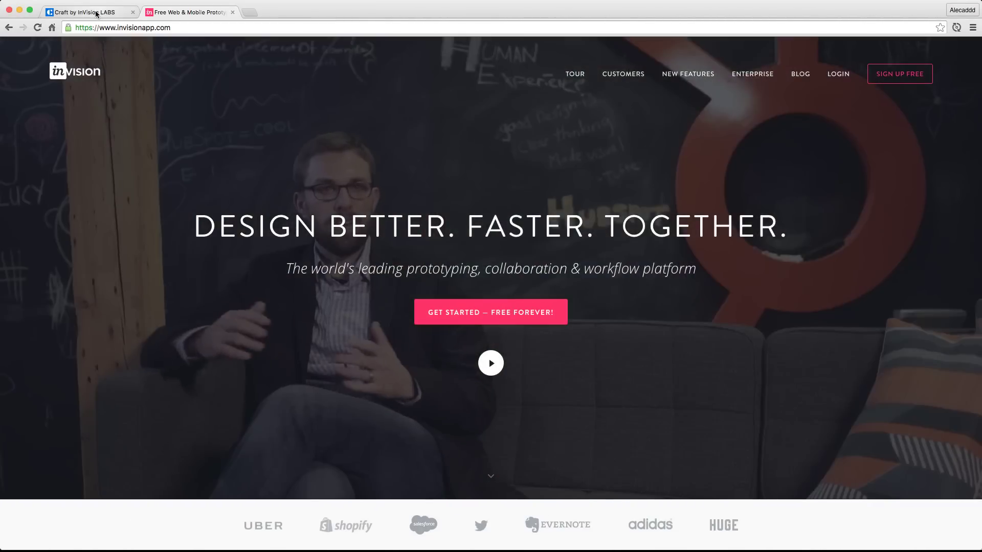
{"action": "left_click", "coordinate": [96, 13]}
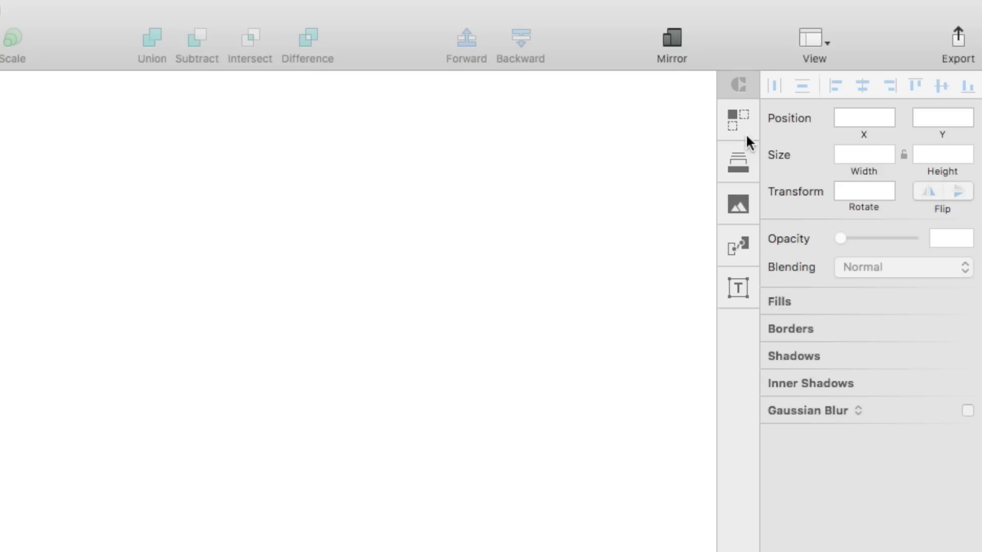
{"action": "mouse_move", "coordinate": [711, 5]}
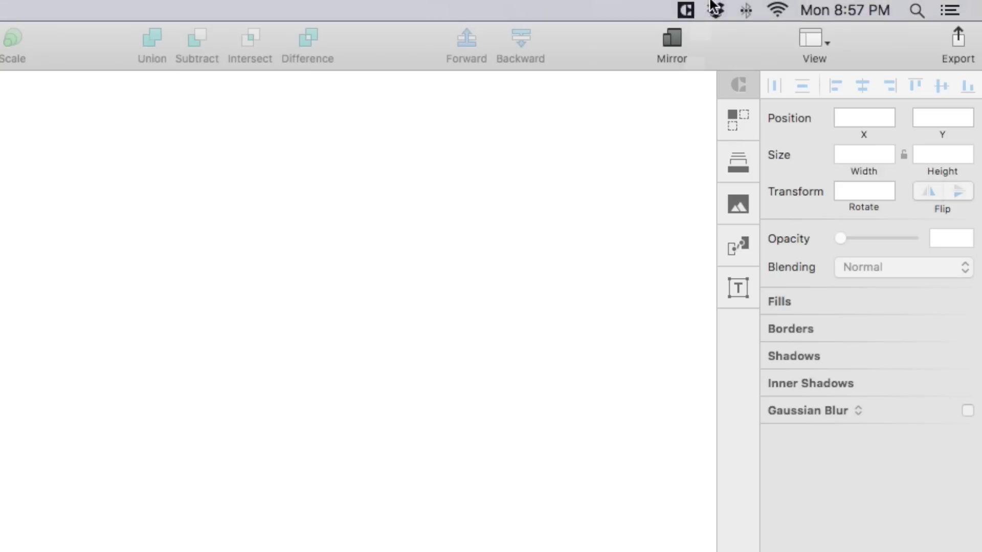
{"action": "left_click", "coordinate": [683, 9]}
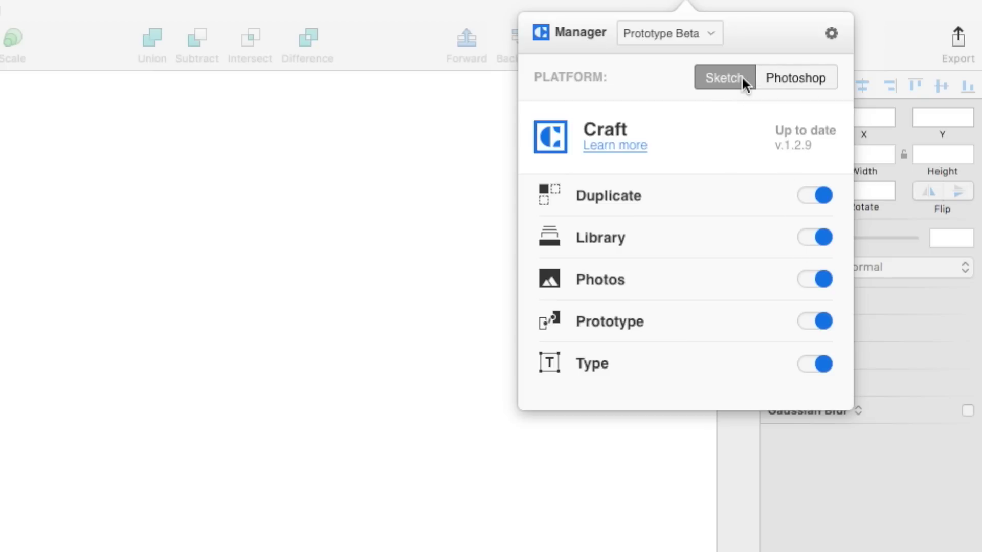
Compare Craft's Photoshop plugins, then return to the Sketch list with Craft v.1.2.9 and five plugins enabled.
{"action": "left_click", "coordinate": [778, 76]}
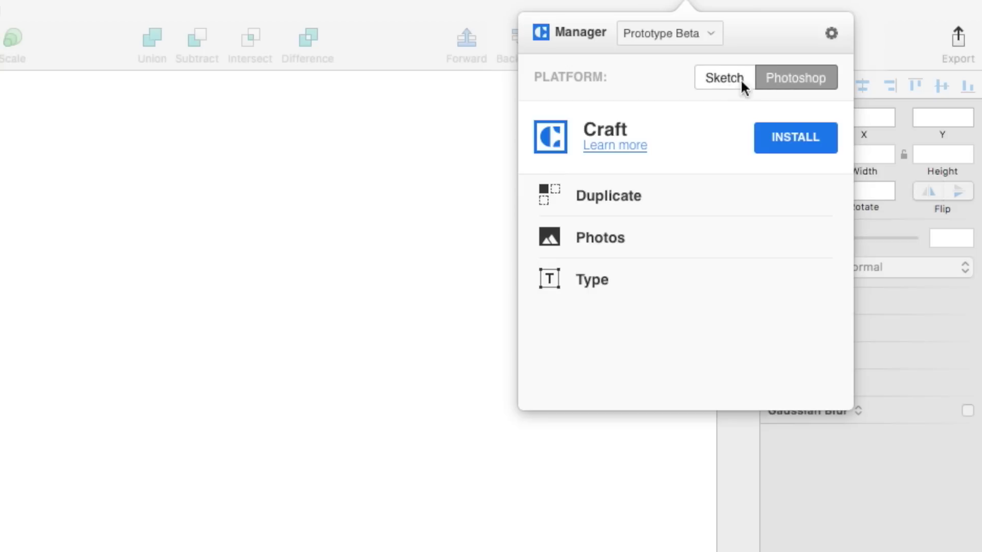
{"action": "left_click", "coordinate": [712, 78]}
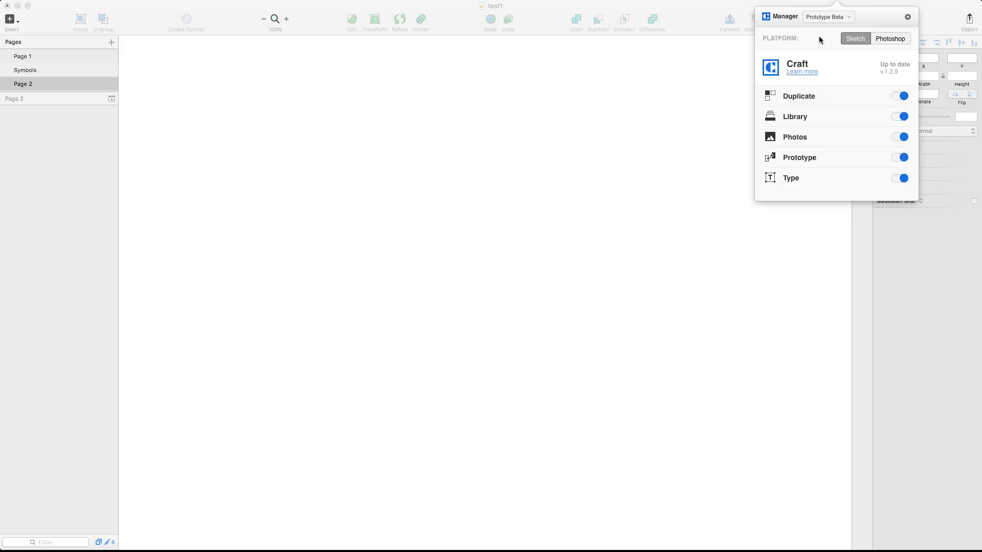
Back in Sketch, open Page 1 at 50% zoom and move the Home artboard left.
{"action": "left_click", "coordinate": [685, 154]}
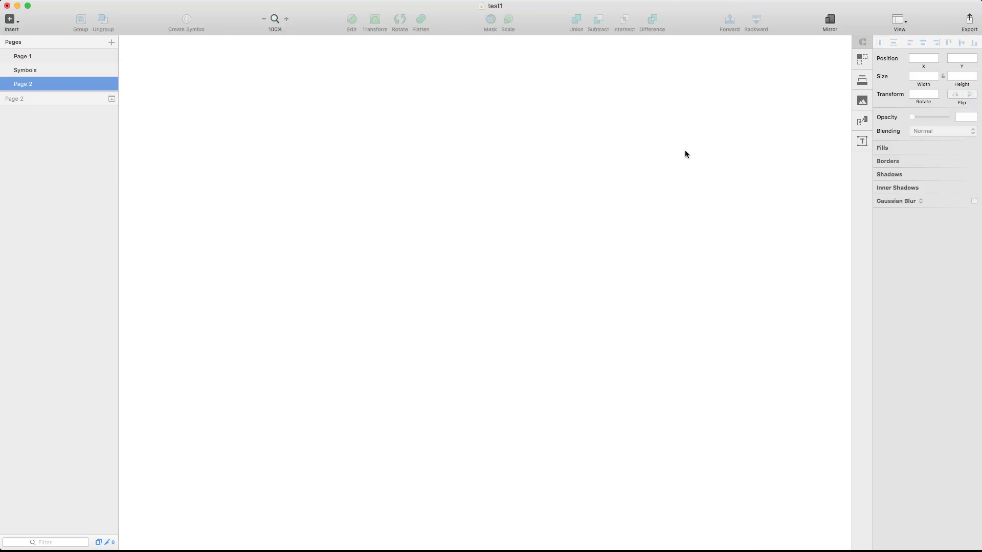
{"action": "left_click", "coordinate": [37, 57]}
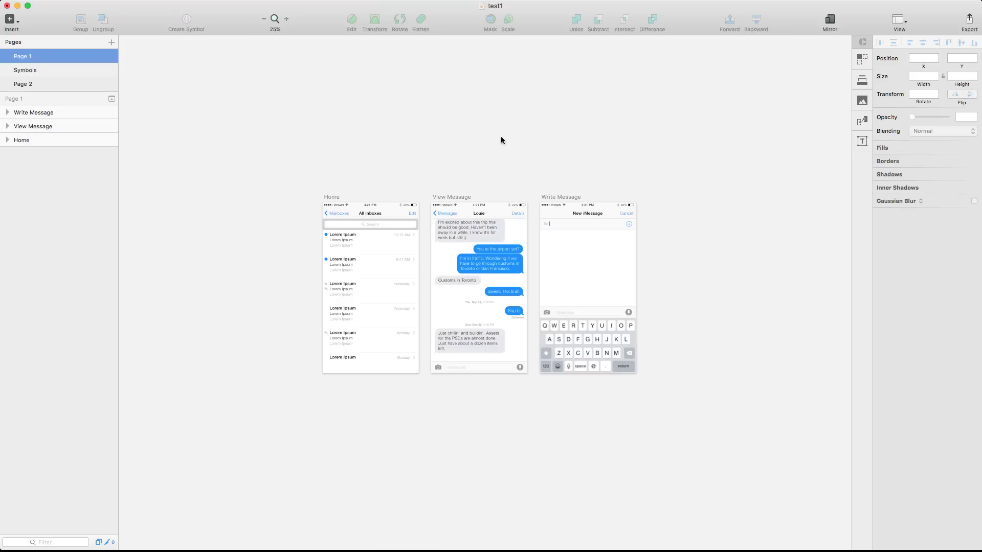
{"action": "key", "text": "super+plus"}
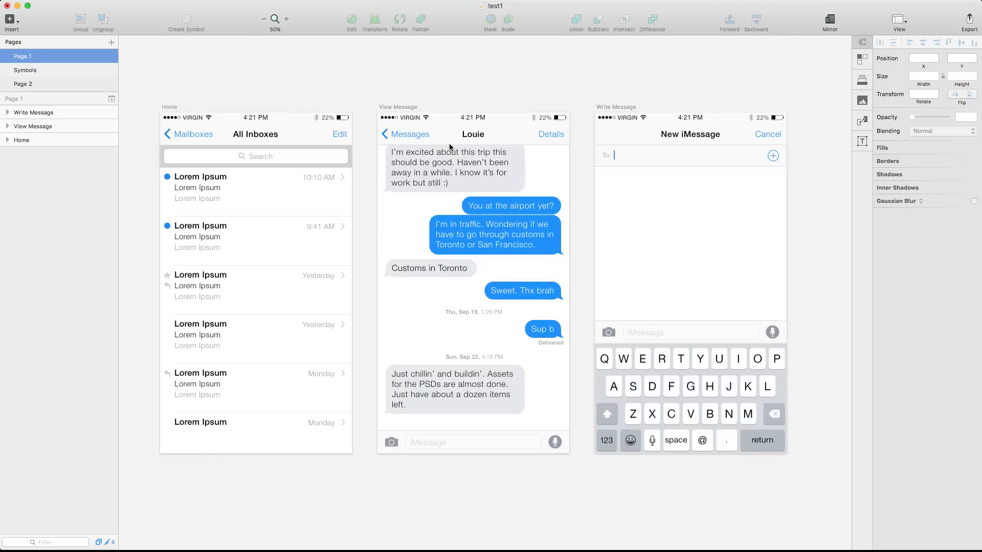
{"action": "scroll", "coordinate": [449, 146], "scroll_direction": "left", "scroll_amount": 5}
{"action": "scroll", "coordinate": [809, 354], "scroll_direction": "right", "scroll_amount": 6}
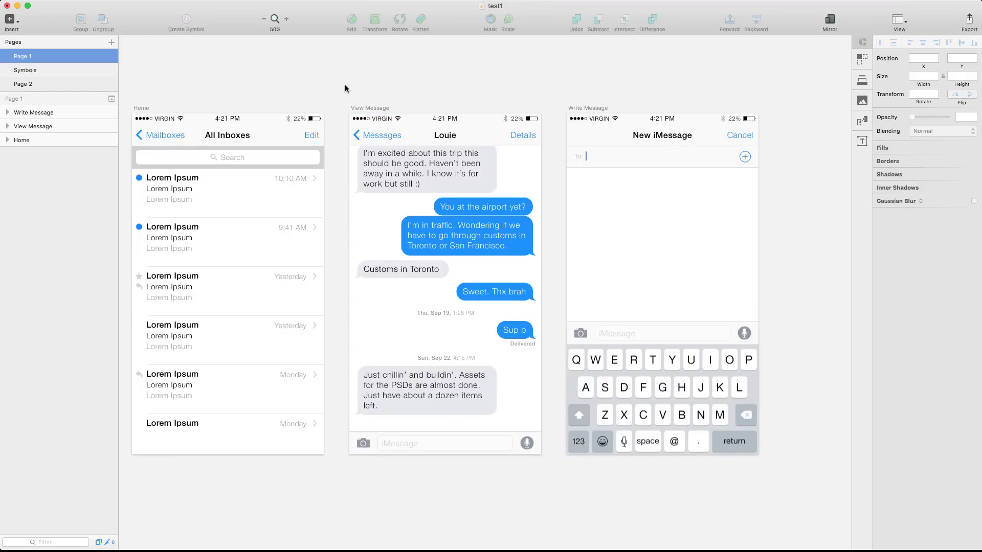
{"action": "scroll", "coordinate": [237, 193], "scroll_direction": "left", "scroll_amount": 4}
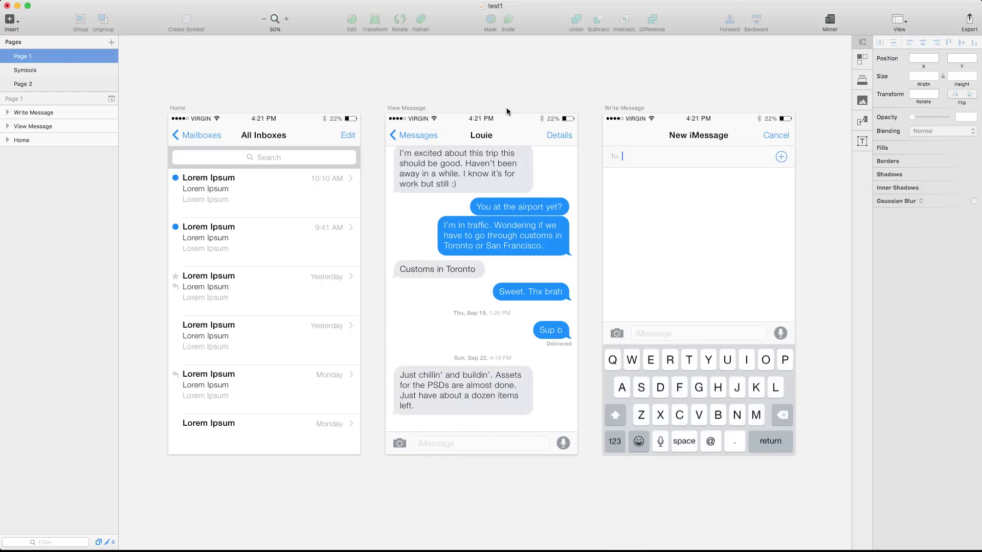
{"action": "scroll", "coordinate": [503, 102], "scroll_direction": "left", "scroll_amount": 10}
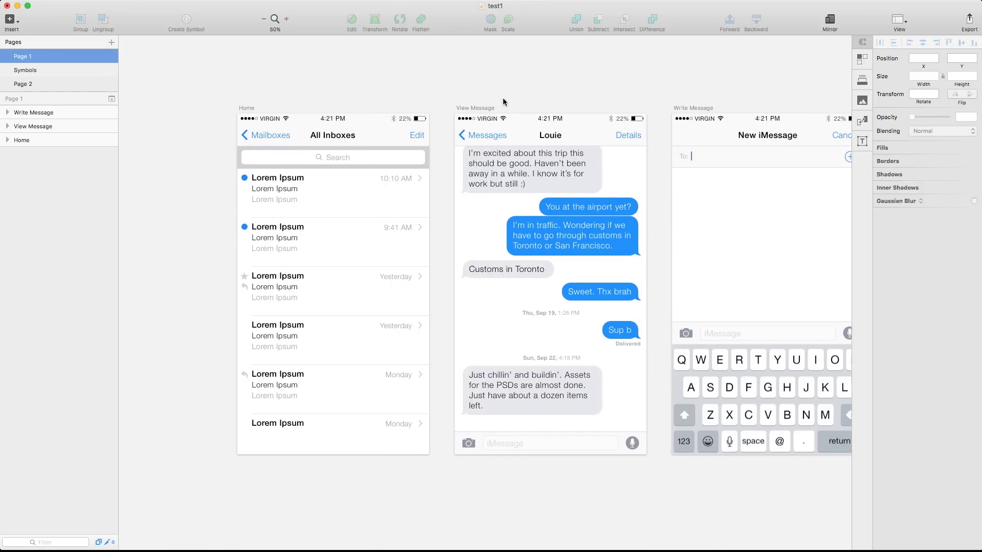
{"action": "scroll", "coordinate": [329, 113], "scroll_direction": "left", "scroll_amount": 8}
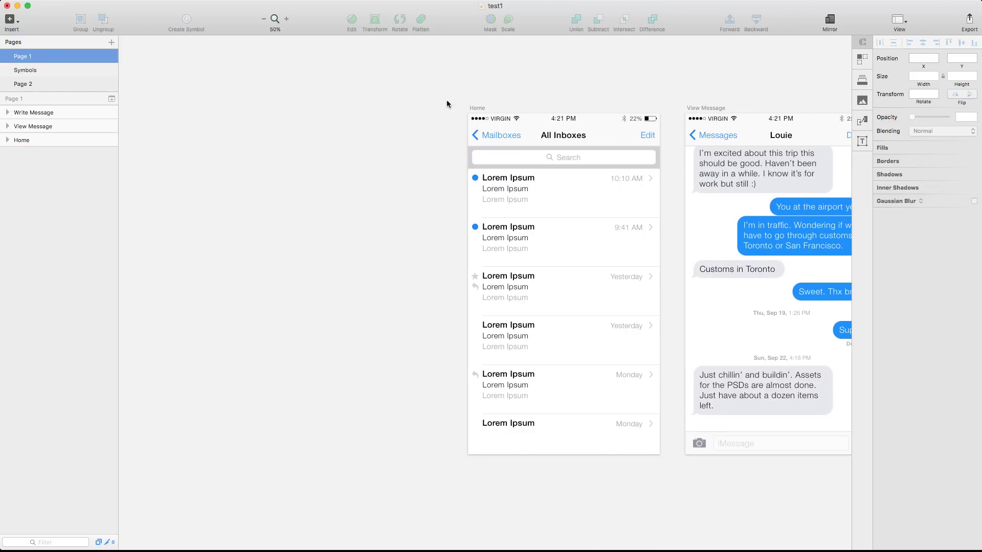
{"action": "left_click_drag", "start_coordinate": [482, 108], "coordinate": [156, 108]}
{"action": "scroll", "coordinate": [151, 107], "scroll_direction": "left", "scroll_amount": 14}
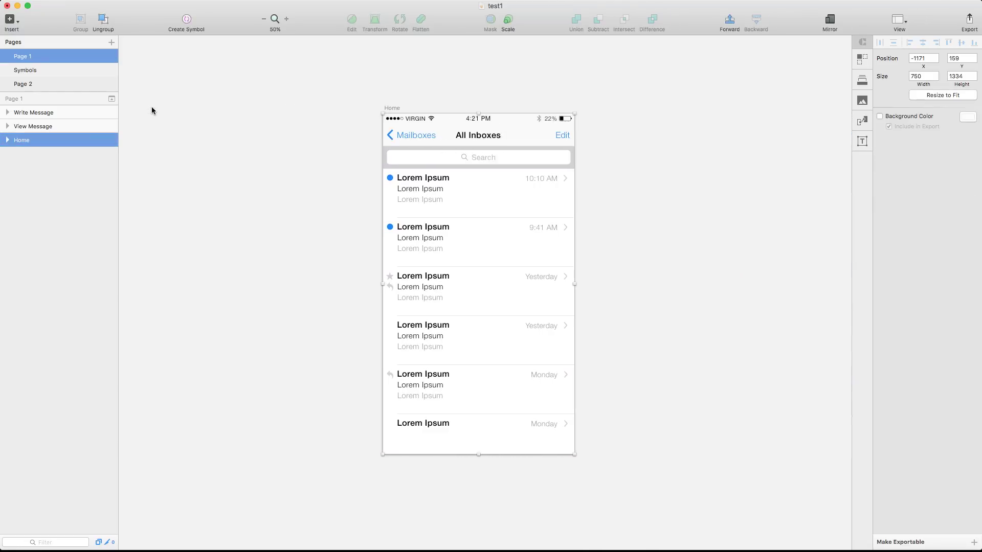
{"action": "left_click", "coordinate": [687, 100]}
View the Home artboard at 100% with its status bar, and select the first sender name.
{"action": "key", "text": "super+0"}
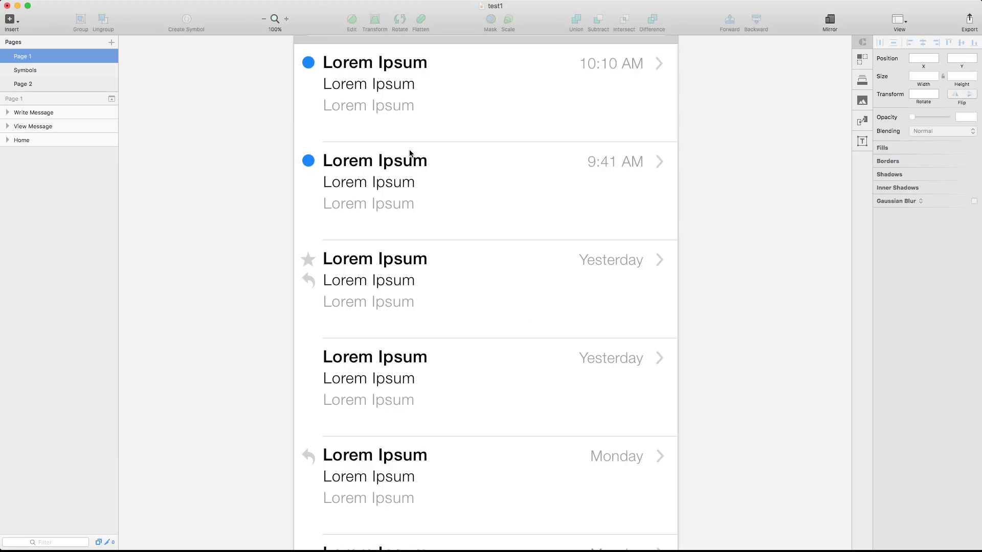
{"action": "scroll", "coordinate": [409, 151], "scroll_direction": "up", "scroll_amount": 5}
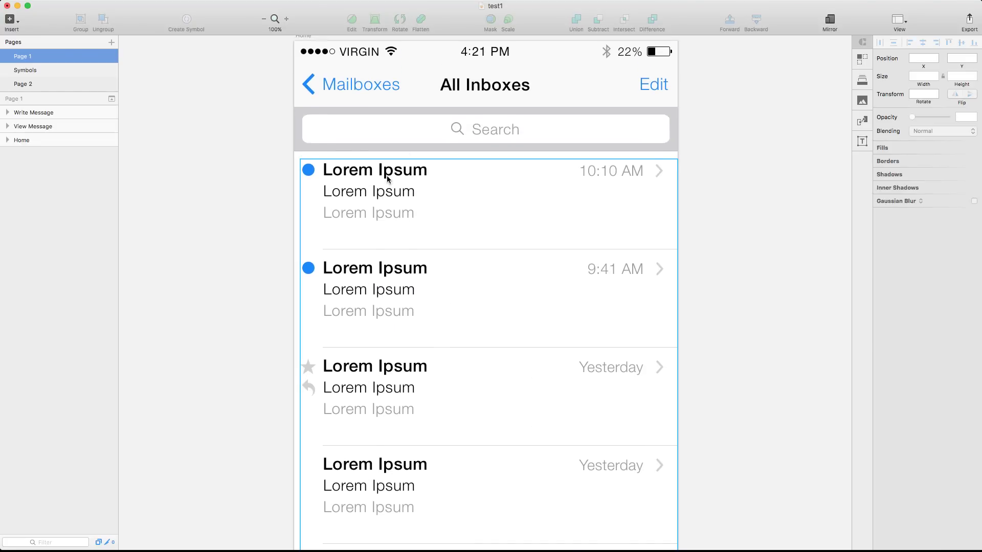
{"action": "scroll", "coordinate": [387, 176], "scroll_direction": "down", "scroll_amount": 6}
{"action": "scroll", "coordinate": [387, 176], "scroll_direction": "down", "scroll_amount": 5}
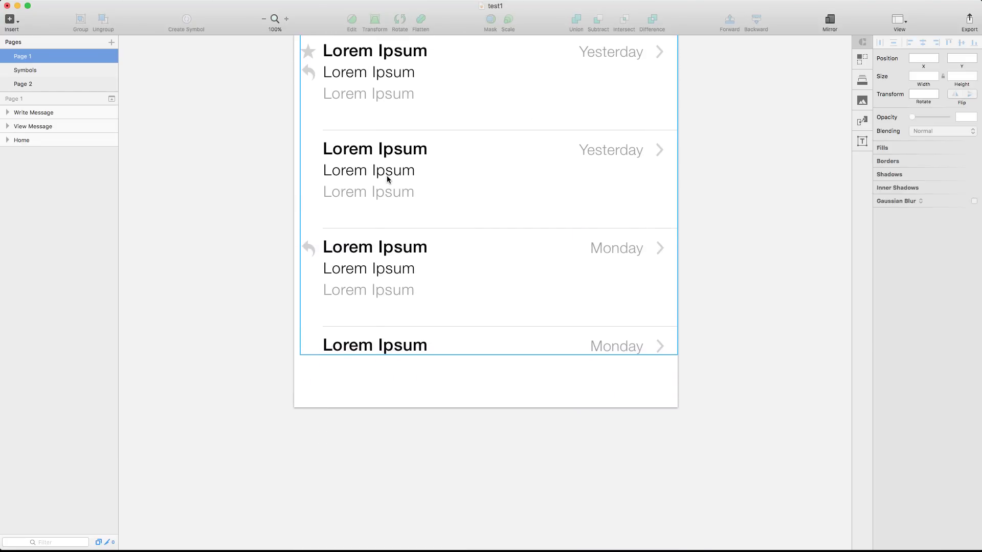
{"action": "scroll", "coordinate": [387, 176], "scroll_direction": "up", "scroll_amount": 5}
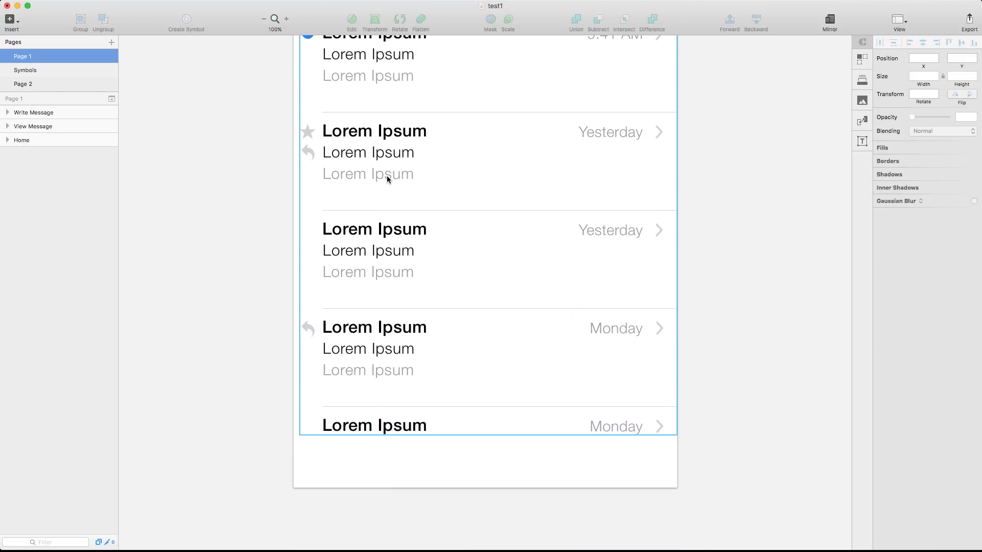
{"action": "scroll", "coordinate": [387, 176], "scroll_direction": "up", "scroll_amount": 4}
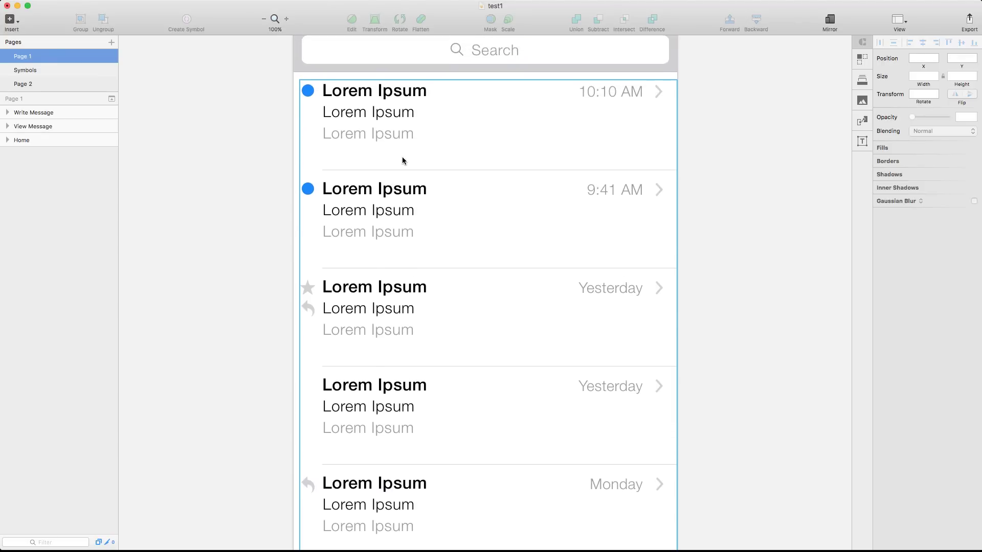
{"action": "scroll", "coordinate": [404, 158], "scroll_direction": "up", "scroll_amount": 1}
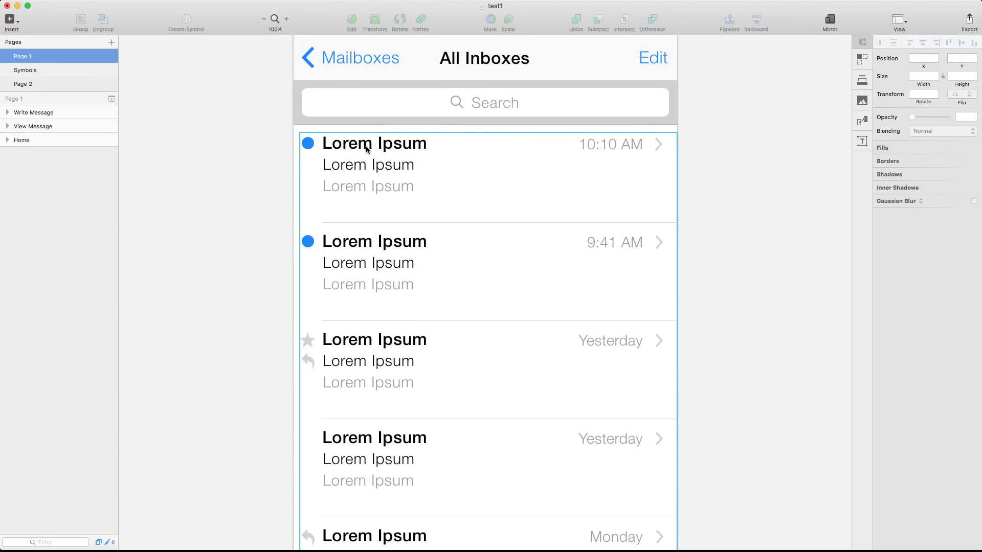
{"action": "scroll", "coordinate": [370, 154], "scroll_direction": "up", "scroll_amount": 3}
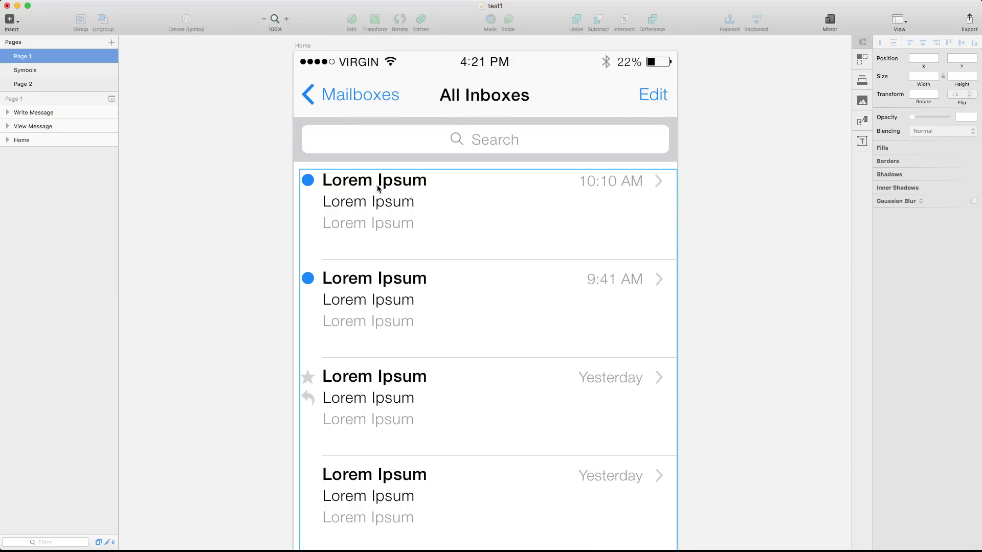
{"action": "left_click", "coordinate": [399, 185]}
Replace the first message's Lorem Ipsum author text with a sample full name.
{"action": "double_click", "coordinate": [399, 185]}
{"action": "double_click", "coordinate": [370, 186]}
{"action": "double_click", "coordinate": [392, 186]}
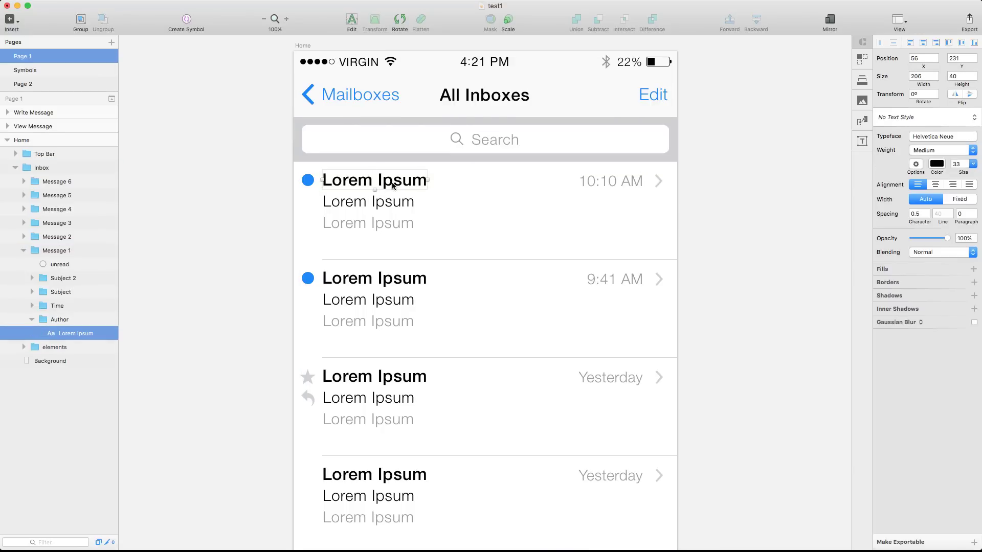
{"action": "double_click", "coordinate": [358, 182]}
{"action": "triple_click", "coordinate": [358, 182]}
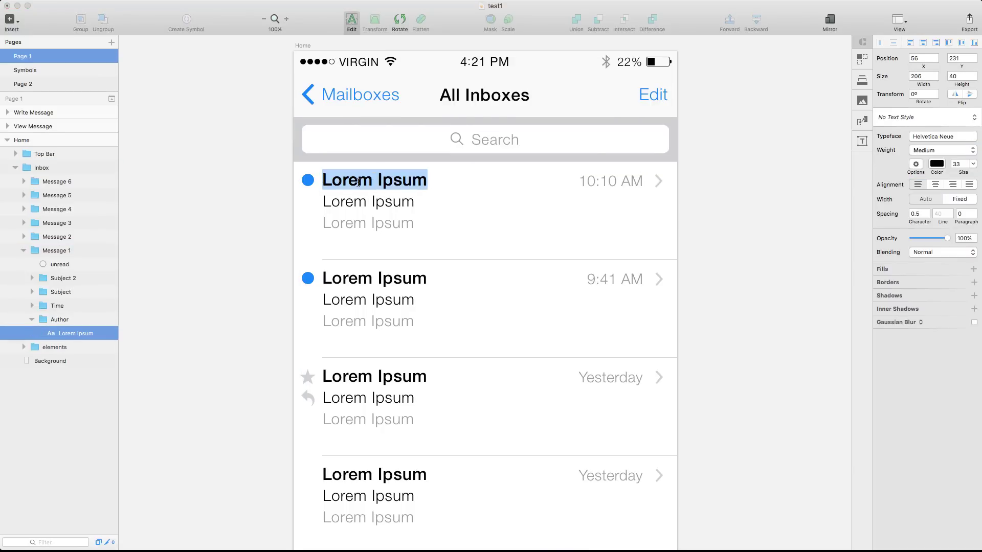
{"action": "type", "text": "Alex"}
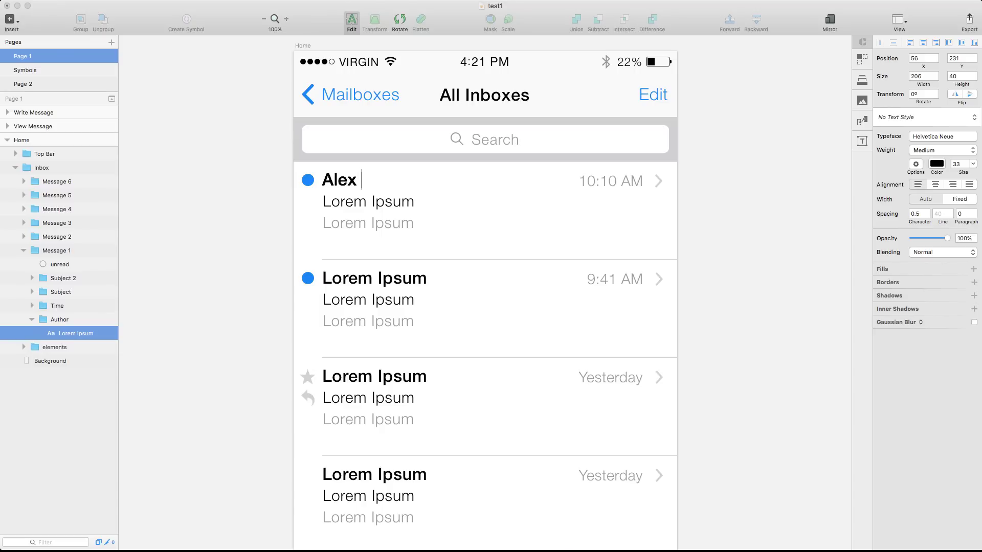
{"action": "type", "text": " Last Name"}
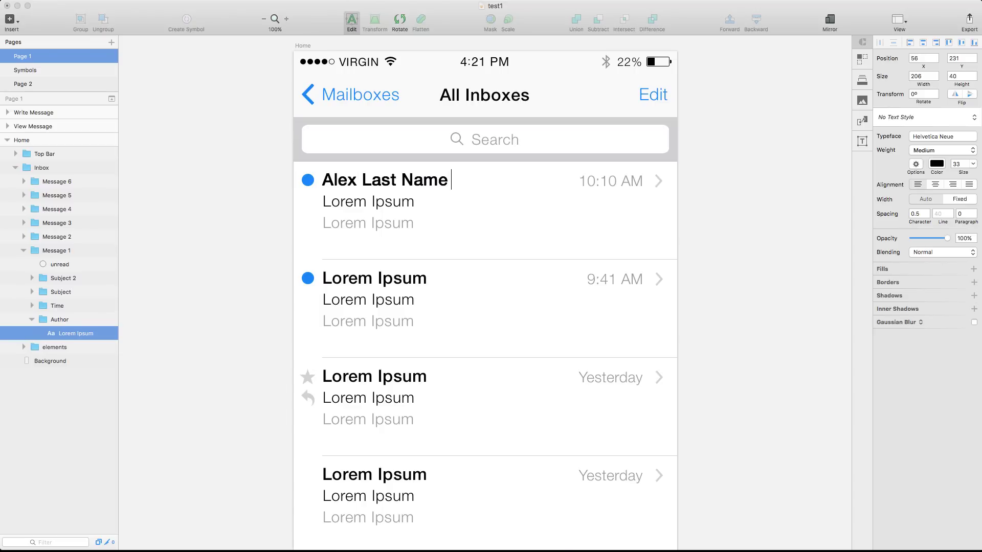
Replace the second message's Lorem Ipsum author text with another sample full name.
{"action": "left_click", "coordinate": [362, 278]}
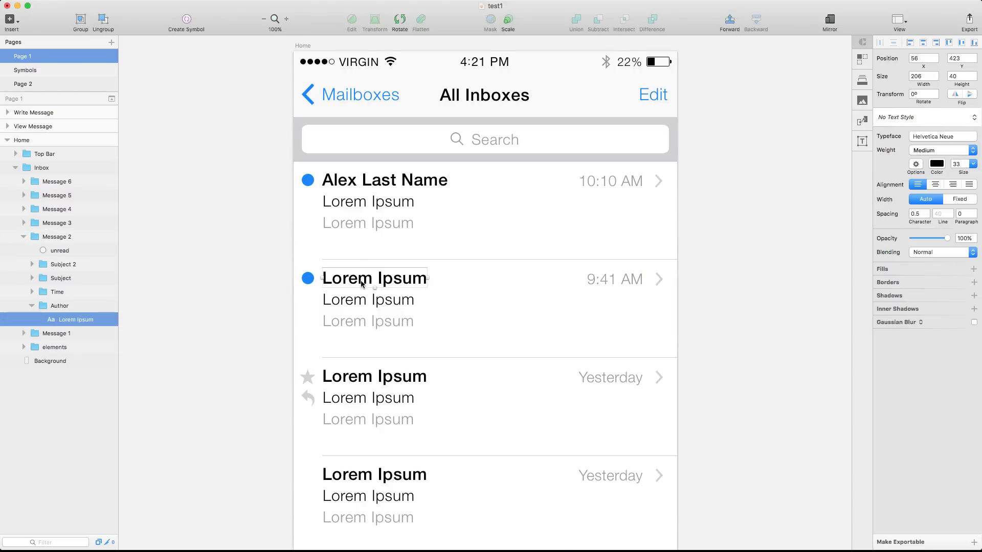
{"action": "double_click", "coordinate": [362, 277]}
{"action": "type", "text": "L"}
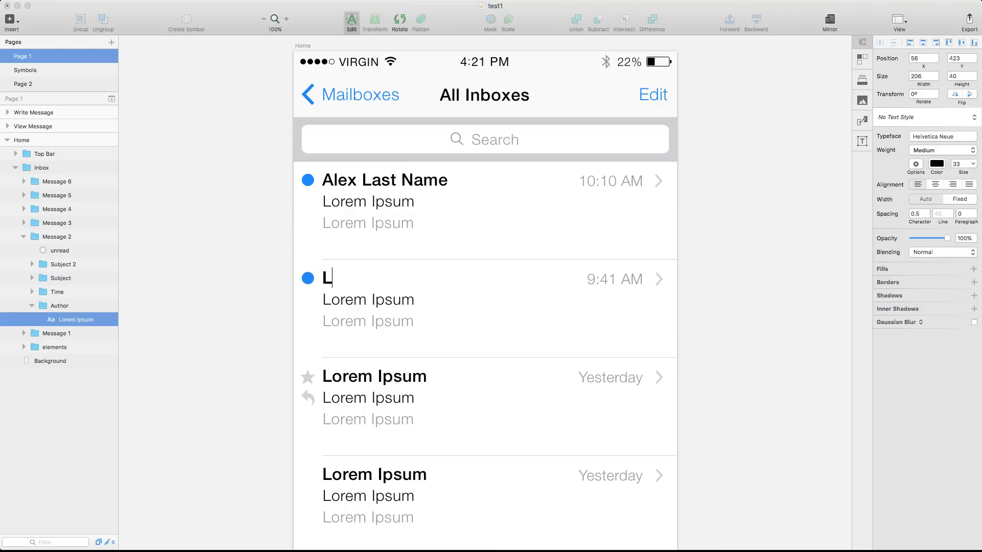
{"action": "type", "text": "ukie Last name"}
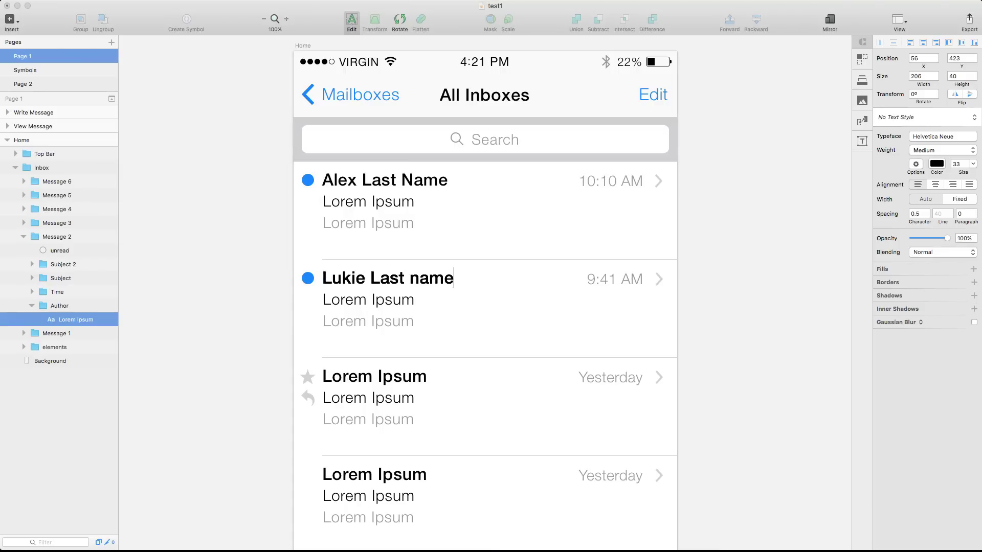
{"action": "key", "text": "Escape"}
{"action": "scroll", "coordinate": [402, 257], "scroll_direction": "down", "scroll_amount": 2}
{"action": "scroll", "coordinate": [402, 258], "scroll_direction": "down", "scroll_amount": 1}
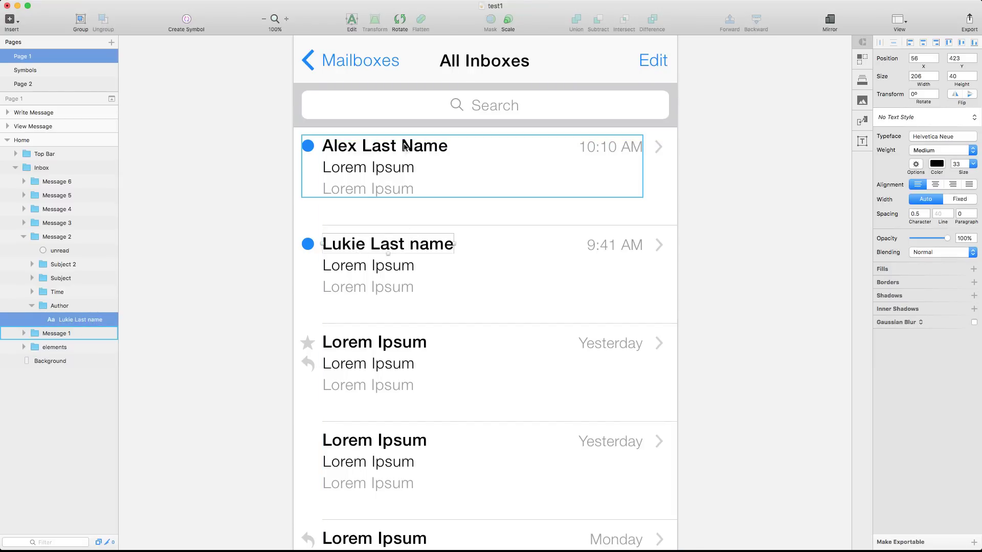
{"action": "scroll", "coordinate": [400, 158], "scroll_direction": "down", "scroll_amount": 2}
{"action": "scroll", "coordinate": [399, 158], "scroll_direction": "up", "scroll_amount": 2}
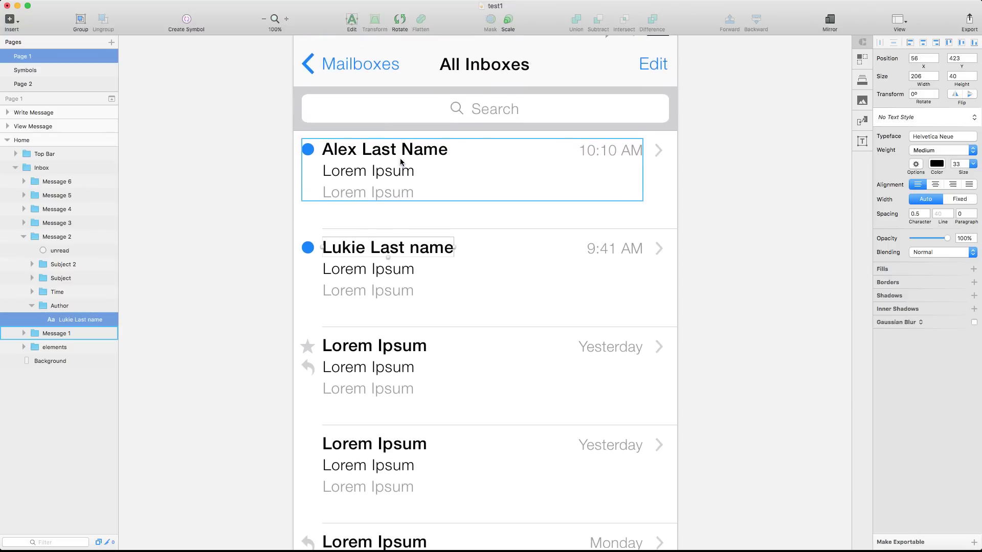
{"action": "scroll", "coordinate": [582, 239], "scroll_direction": "up", "scroll_amount": 2}
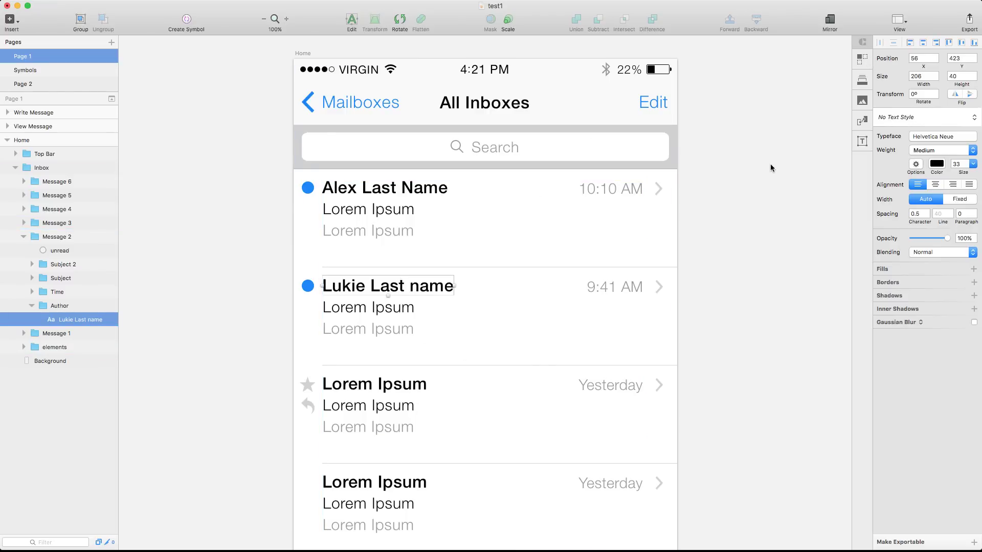
{"action": "scroll", "coordinate": [770, 166], "scroll_direction": "down", "scroll_amount": 5}
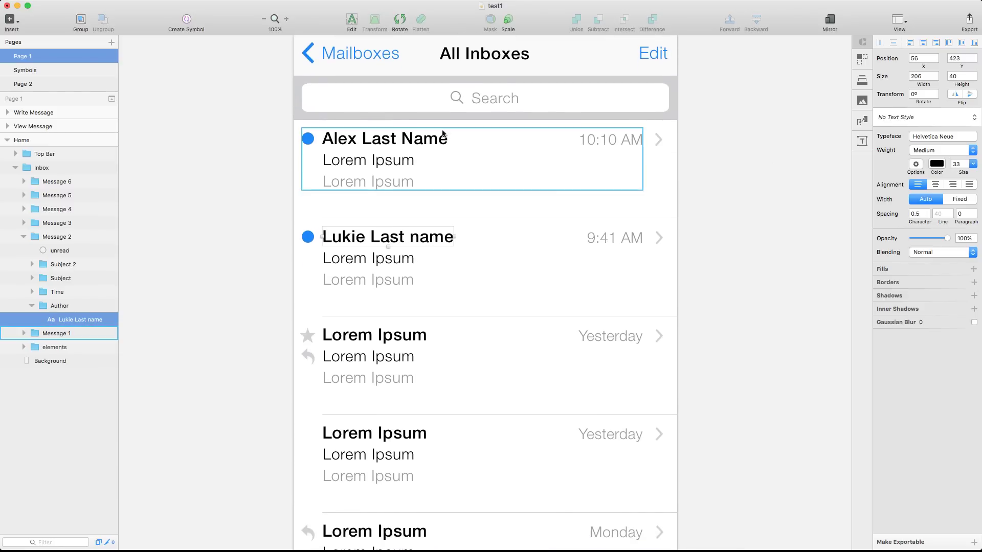
Select all six messages' Author text layers together.
{"action": "left_click", "coordinate": [414, 143], "text": "shift"}
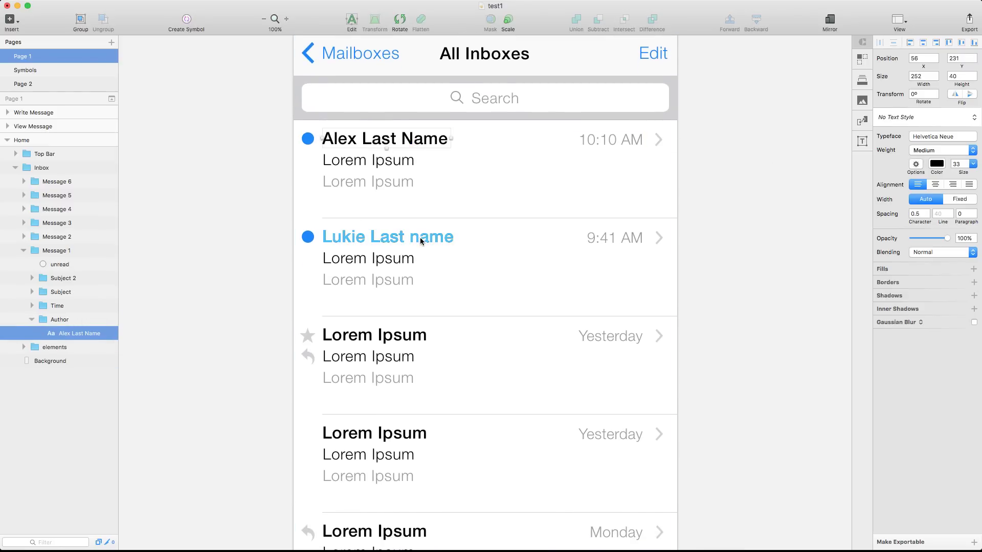
{"action": "key", "text": "super+2"}
{"action": "scroll", "coordinate": [421, 241], "scroll_direction": "down", "scroll_amount": 6}
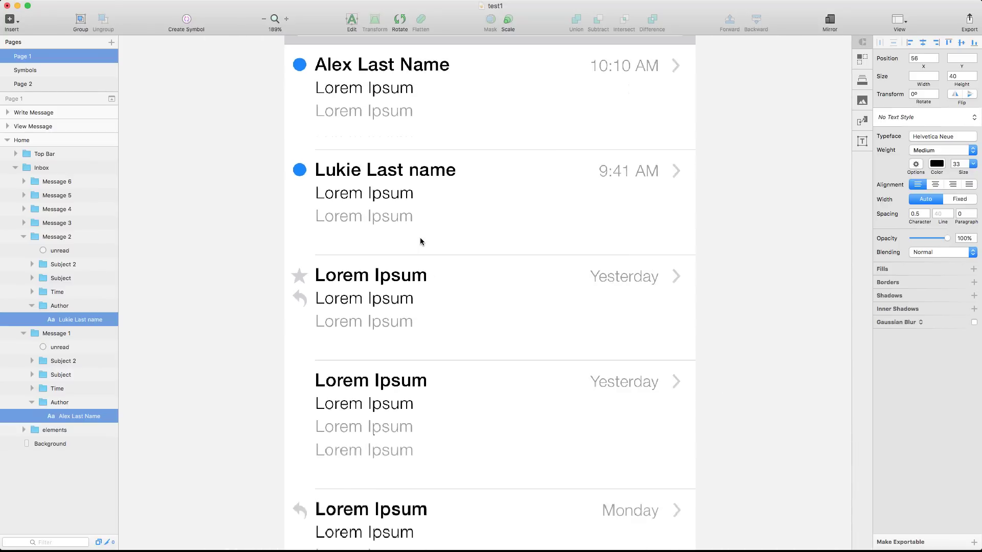
{"action": "left_click", "coordinate": [391, 268]}
{"action": "left_click", "coordinate": [384, 105], "text": "shift"}
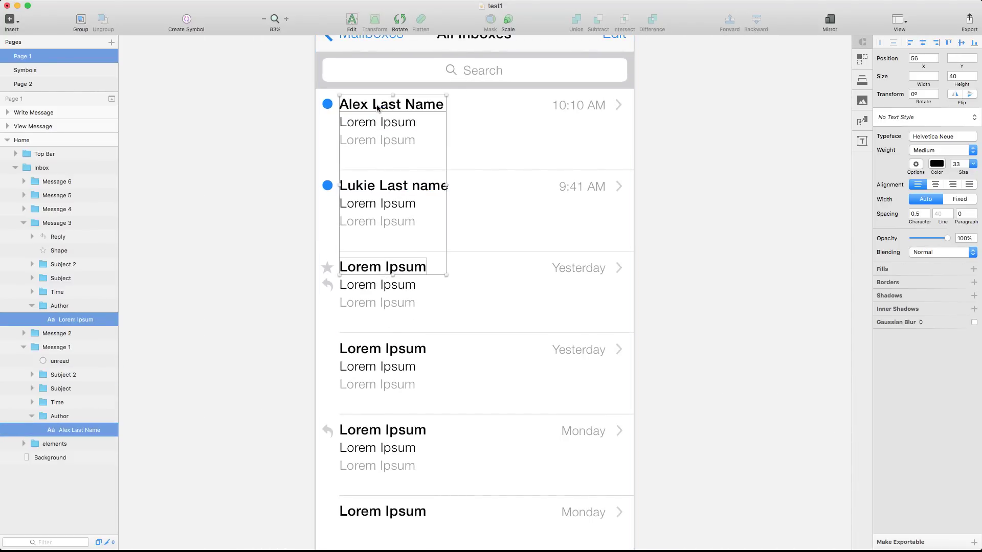
{"action": "left_click", "coordinate": [396, 187], "text": "shift"}
{"action": "left_click", "coordinate": [396, 348], "text": "shift"}
{"action": "left_click", "coordinate": [389, 431], "text": "shift"}
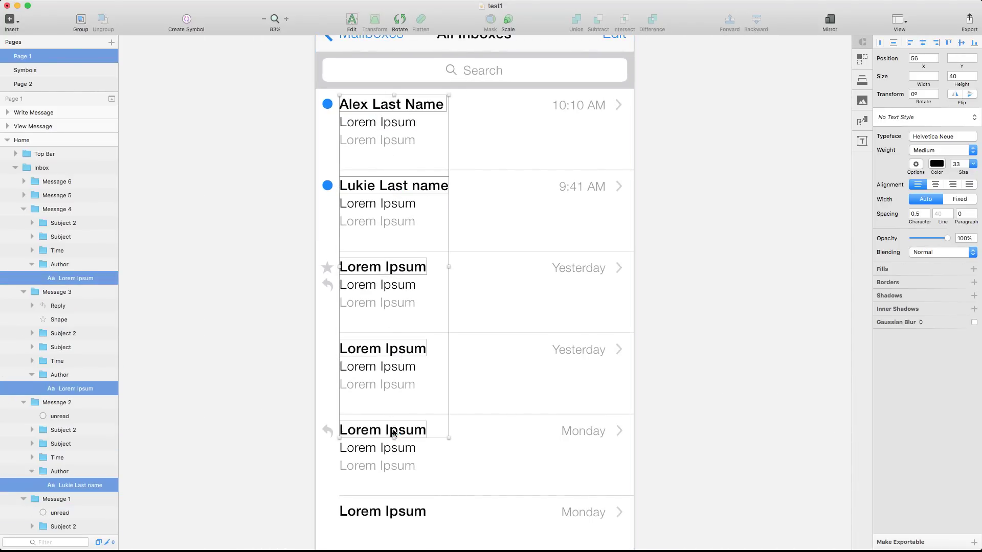
{"action": "left_click", "coordinate": [396, 513], "text": "shift"}
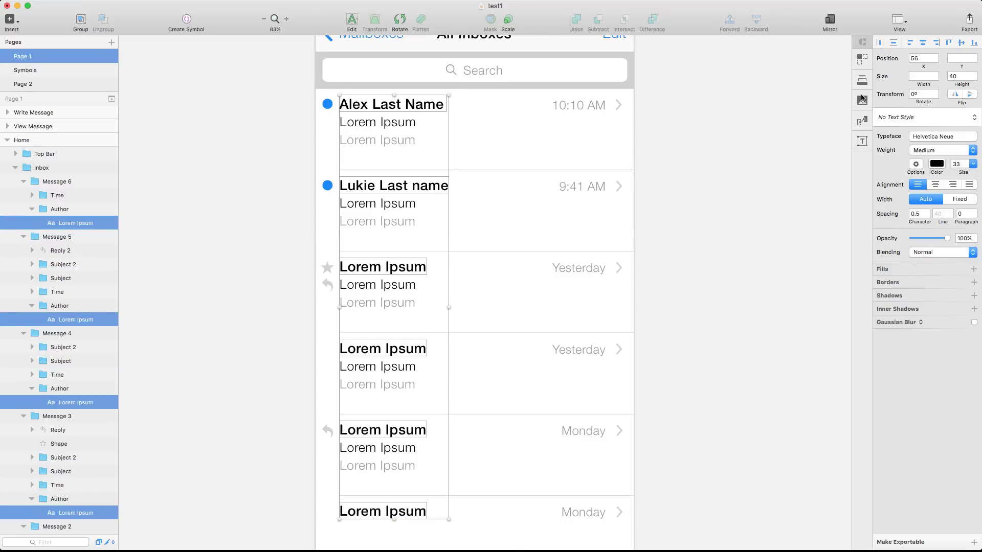
Fill the selected authors with random names using Craft Type's Names > Both option.
{"action": "left_click", "coordinate": [862, 142]}
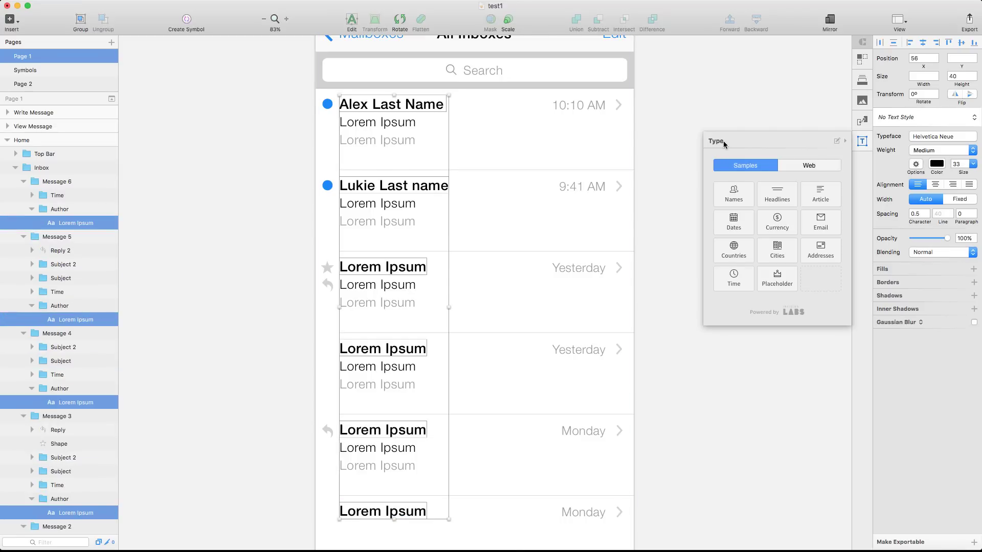
{"action": "left_click", "coordinate": [744, 169]}
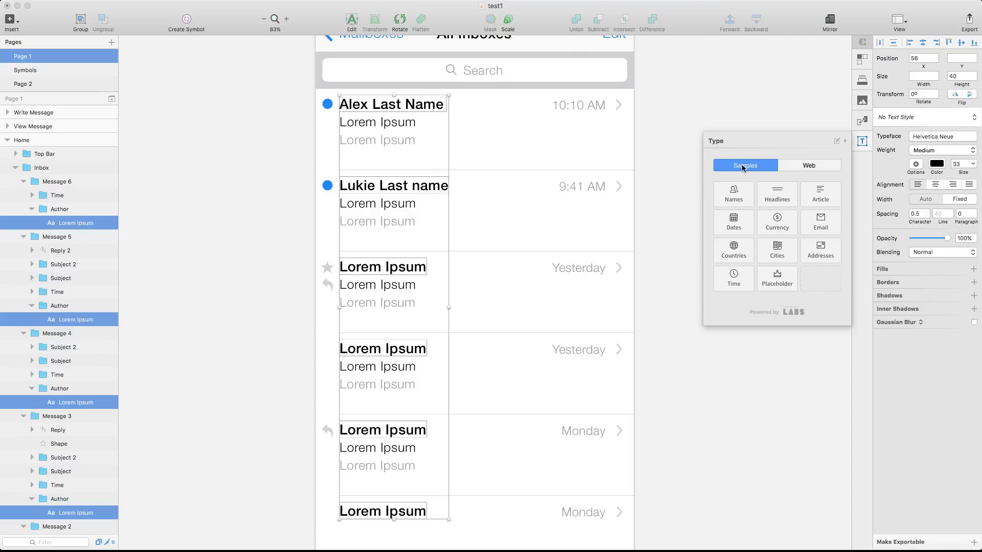
{"action": "left_click", "coordinate": [736, 199]}
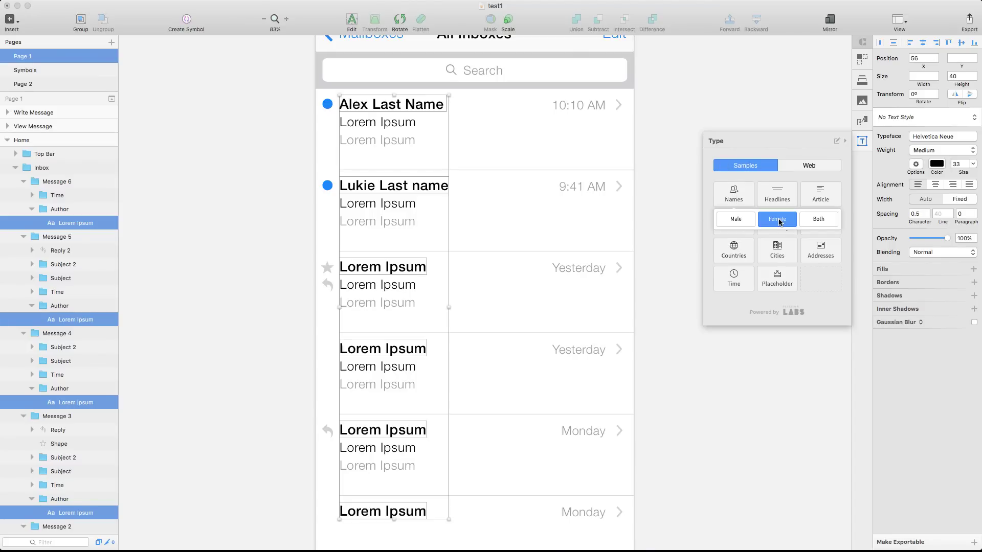
{"action": "left_click", "coordinate": [815, 223]}
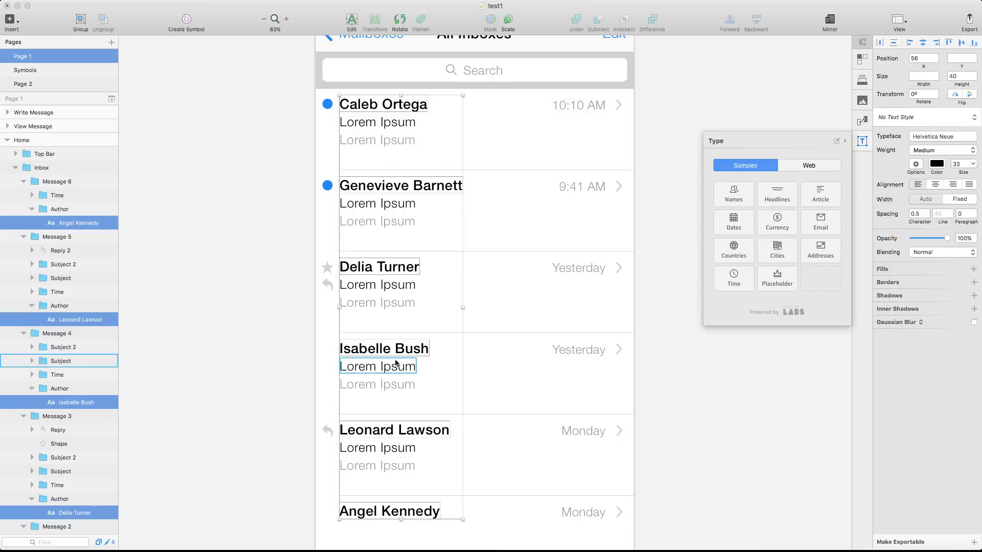
Regenerate the six sender names with Craft Type's Names > Both option.
{"action": "left_click", "coordinate": [742, 202]}
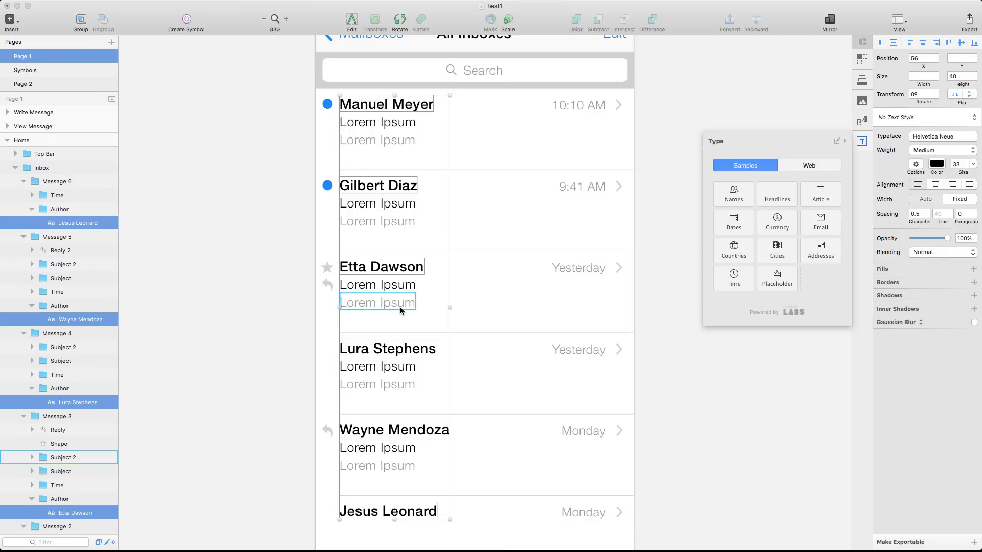
{"action": "mouse_move", "coordinate": [736, 199]}
{"action": "left_click", "coordinate": [815, 222]}
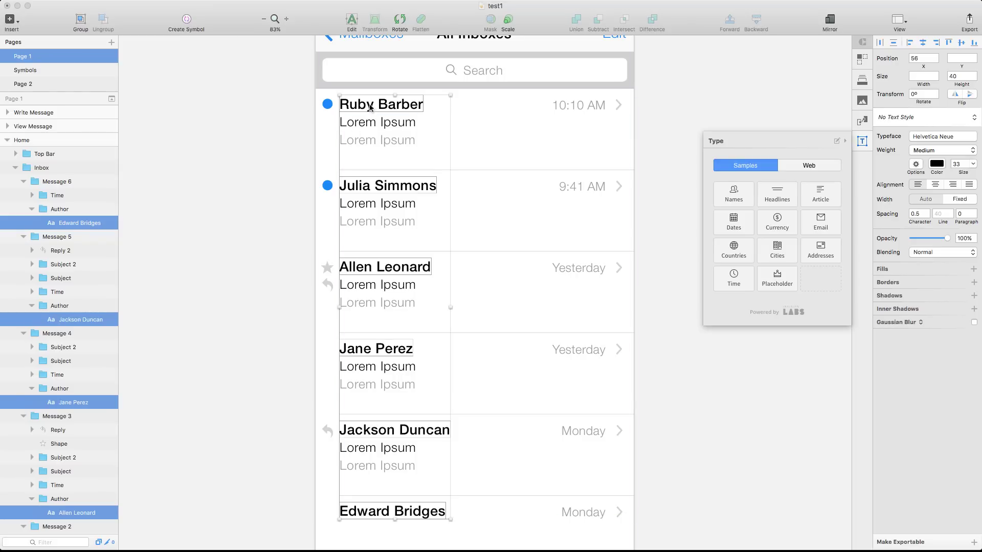
Select the subject line text layers of all the inbox messages.
{"action": "left_click", "coordinate": [379, 122]}
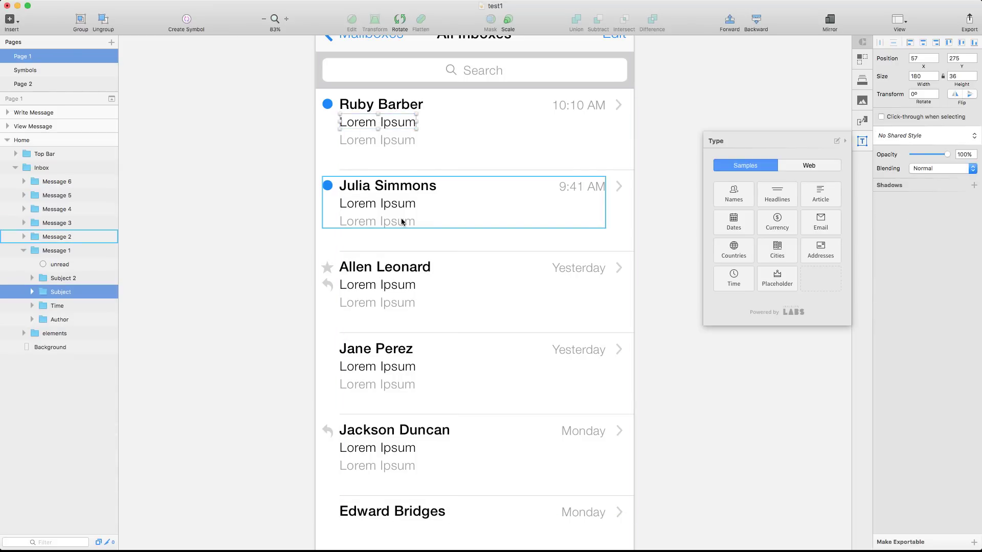
{"action": "left_click", "coordinate": [384, 203]}
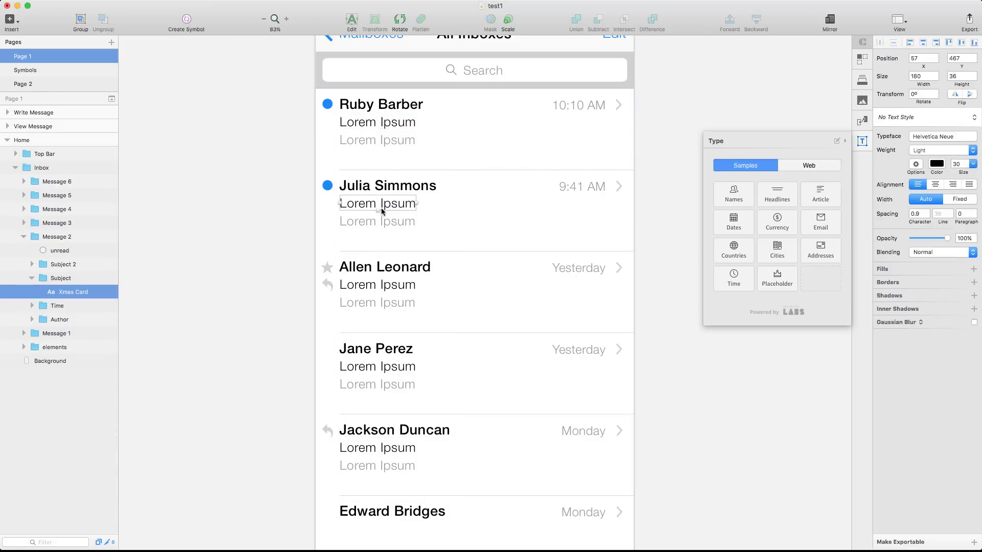
{"action": "left_click", "coordinate": [386, 124], "text": "shift"}
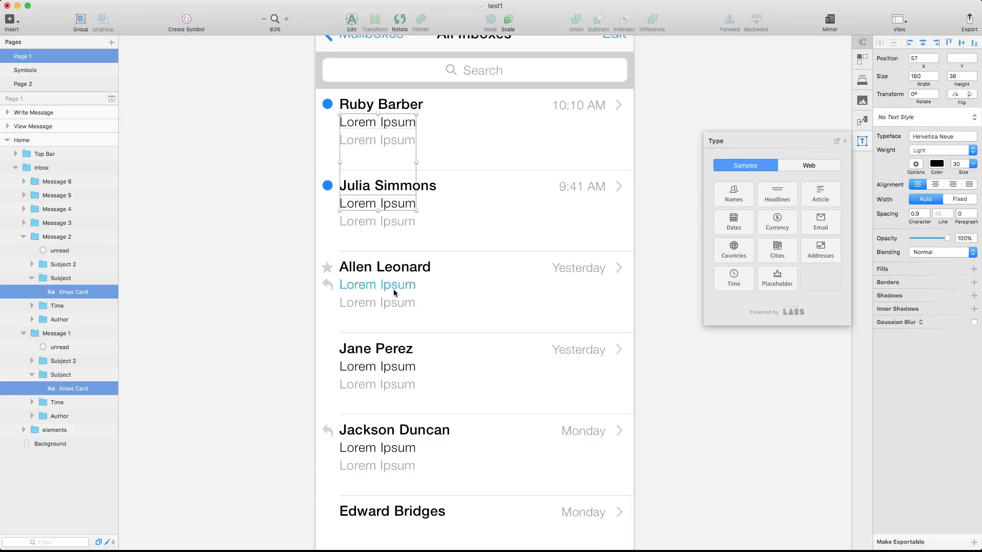
{"action": "left_click", "coordinate": [386, 285], "text": "shift"}
{"action": "left_click", "coordinate": [388, 367], "text": "shift"}
{"action": "left_click", "coordinate": [384, 448], "text": "shift"}
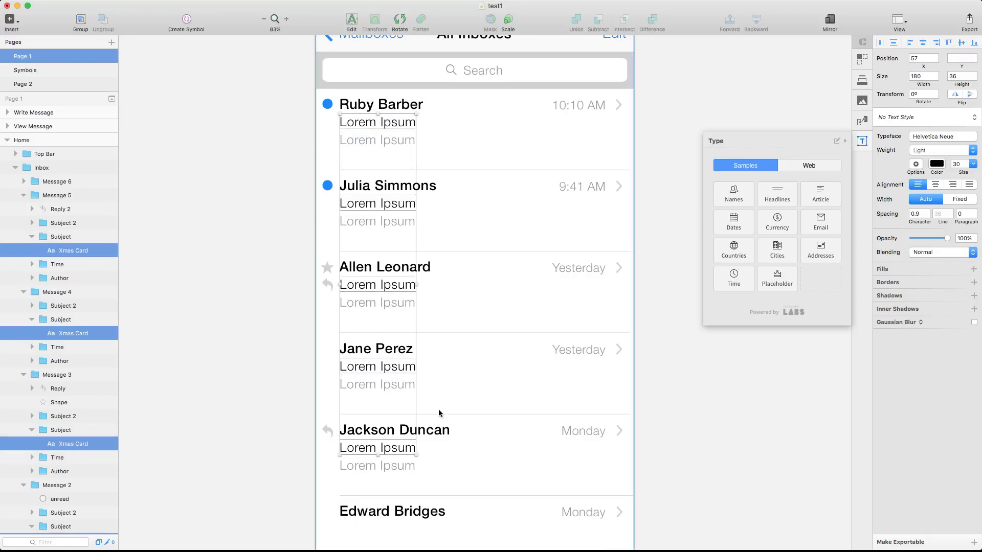
Fill the subjects with random cities, then switch to country names like Belarus and Paraguay.
{"action": "left_click", "coordinate": [776, 253]}
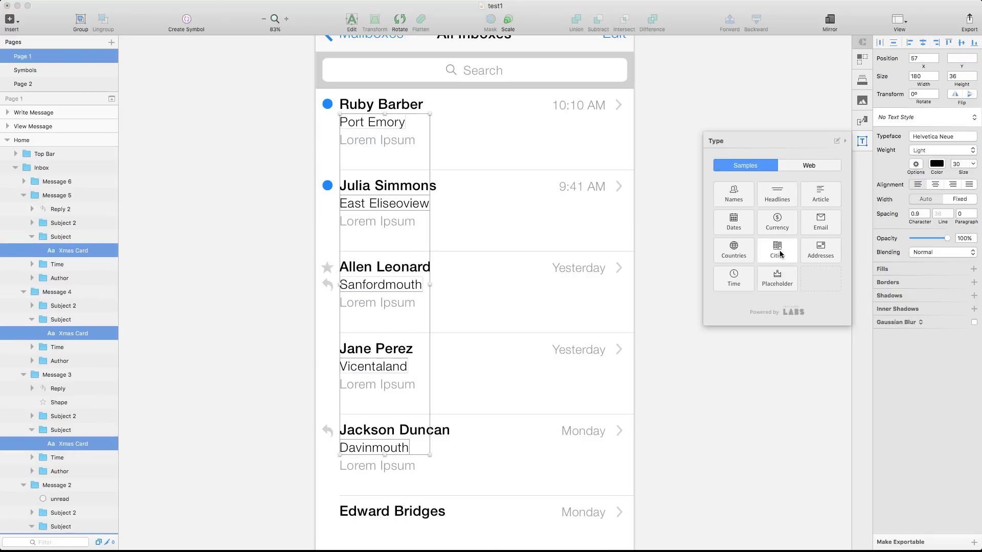
{"action": "left_click", "coordinate": [780, 254]}
{"action": "left_click", "coordinate": [780, 253]}
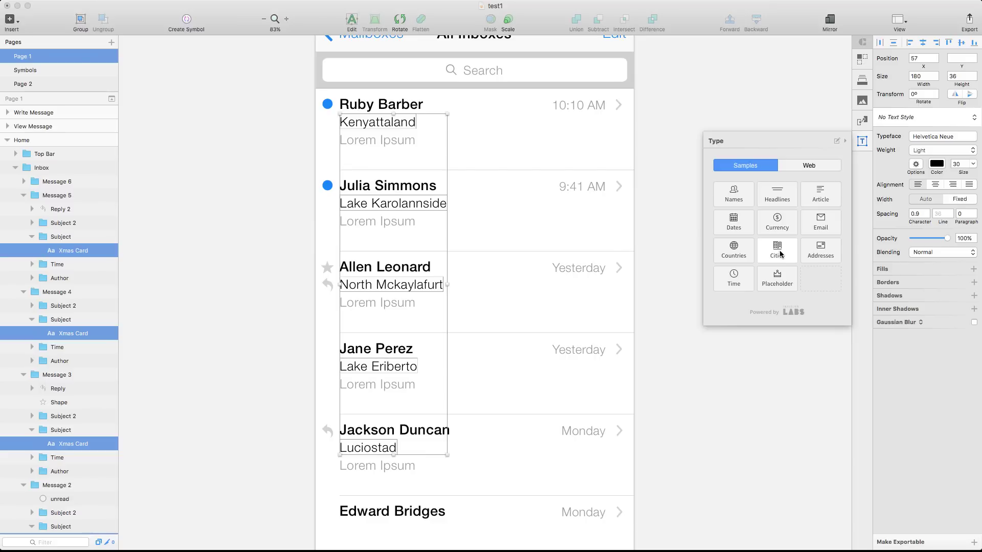
{"action": "left_click", "coordinate": [780, 253]}
{"action": "left_click", "coordinate": [780, 254]}
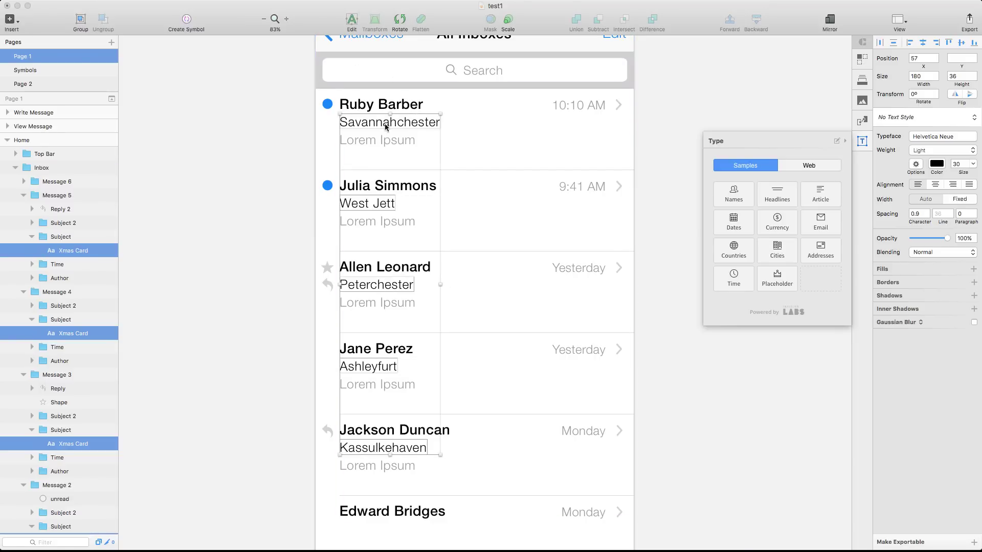
{"action": "left_click", "coordinate": [773, 260]}
{"action": "left_click", "coordinate": [742, 256]}
{"action": "left_click", "coordinate": [742, 256]}
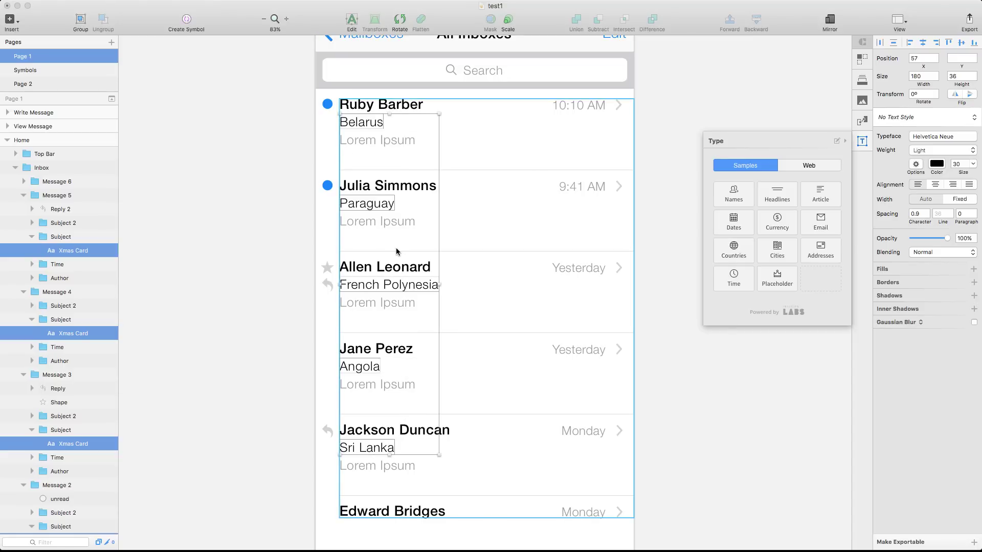
{"action": "scroll", "coordinate": [398, 255], "scroll_direction": "down", "scroll_amount": 2}
{"action": "scroll", "coordinate": [427, 369], "scroll_direction": "up", "scroll_amount": 2}
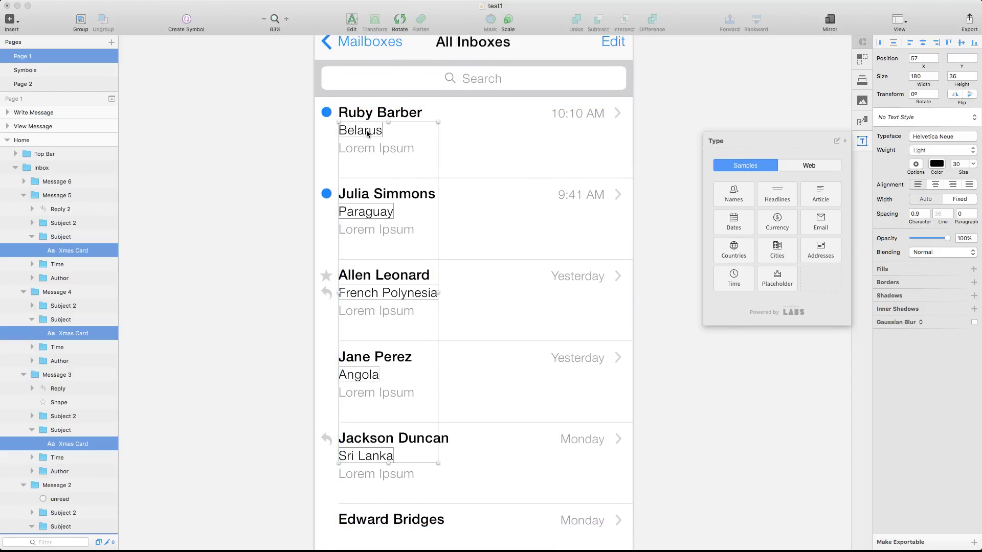
Select the five grey Lorem Ipsum preview text layers.
{"action": "left_click", "coordinate": [394, 149]}
{"action": "left_click", "coordinate": [391, 229], "text": "shift"}
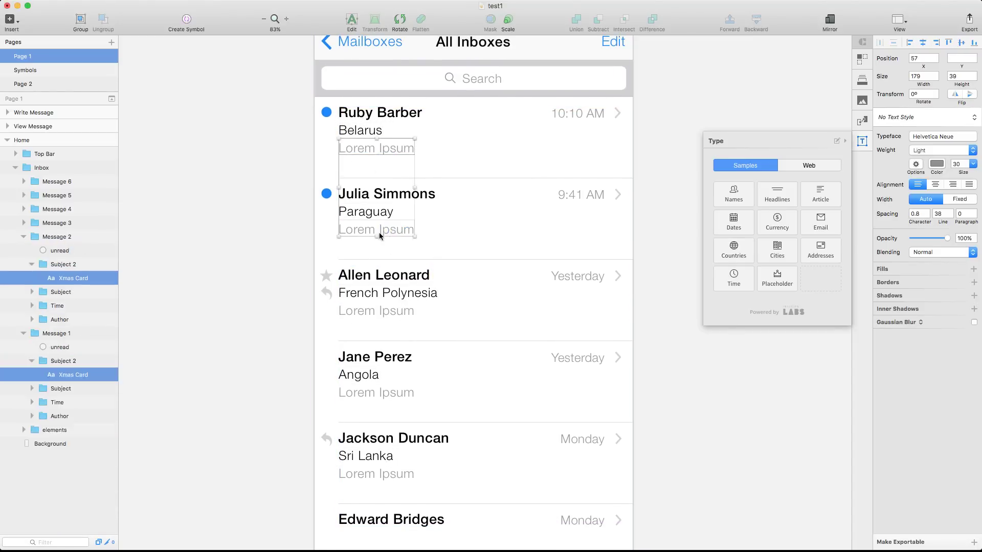
{"action": "left_click", "coordinate": [385, 309], "text": "shift"}
{"action": "left_click", "coordinate": [388, 392], "text": "shift"}
{"action": "left_click", "coordinate": [398, 474], "text": "shift"}
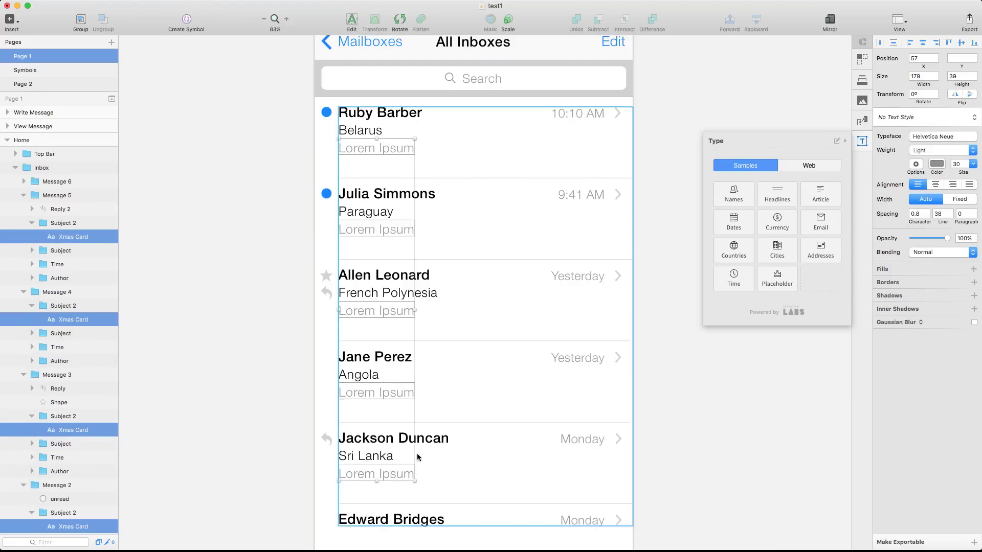
Fill the previews with Technology headlines and narrow them to wrap onto two lines.
{"action": "left_click", "coordinate": [783, 199]}
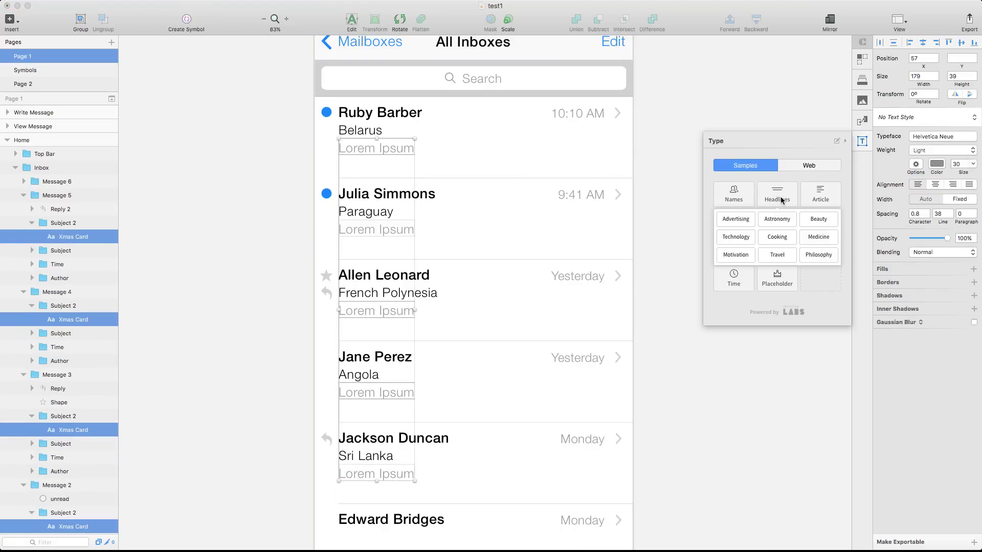
{"action": "left_click", "coordinate": [736, 239]}
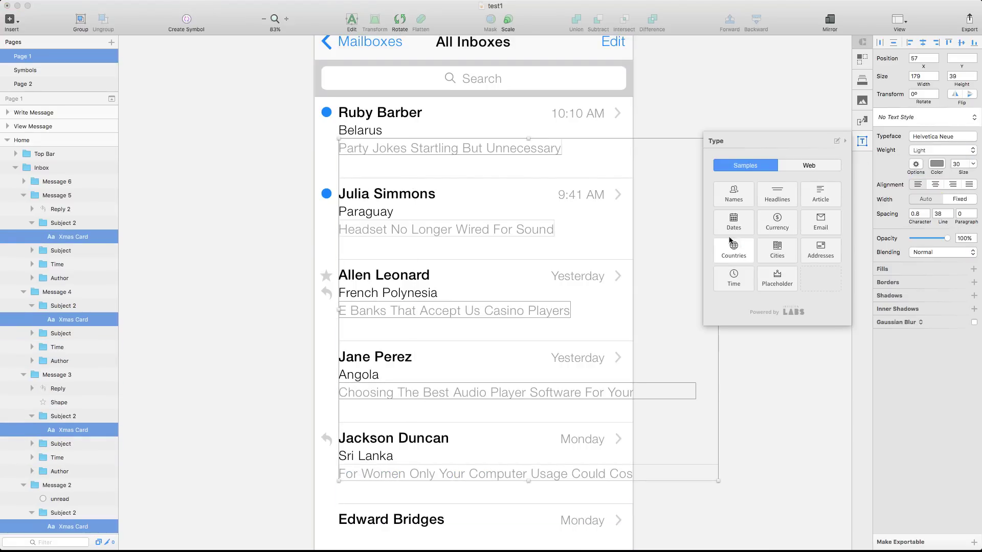
{"action": "left_click", "coordinate": [864, 139]}
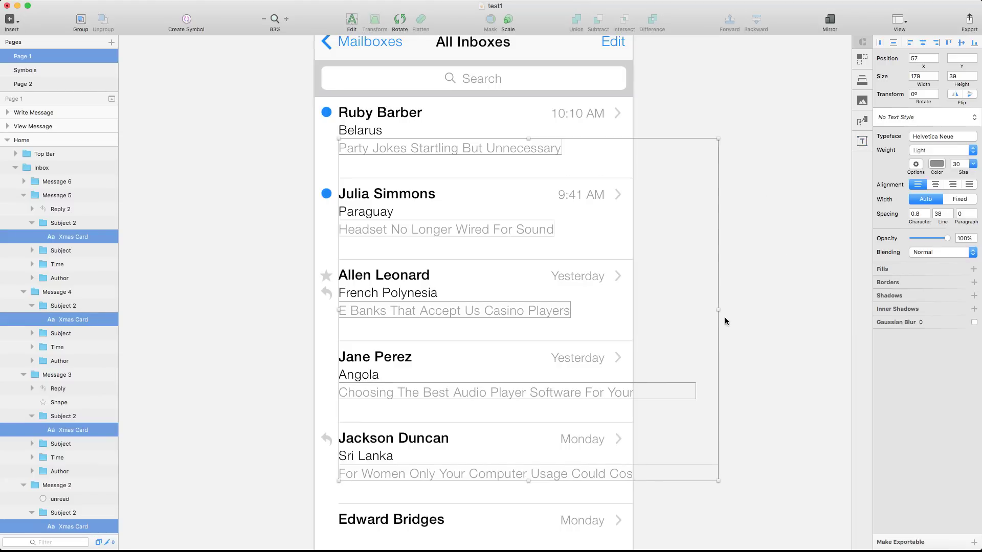
{"action": "left_click_drag", "start_coordinate": [718, 310], "coordinate": [621, 302]}
{"action": "left_click", "coordinate": [277, 158]}
Widen the Headset headline text box so it fits on one line.
{"action": "left_click", "coordinate": [351, 109]}
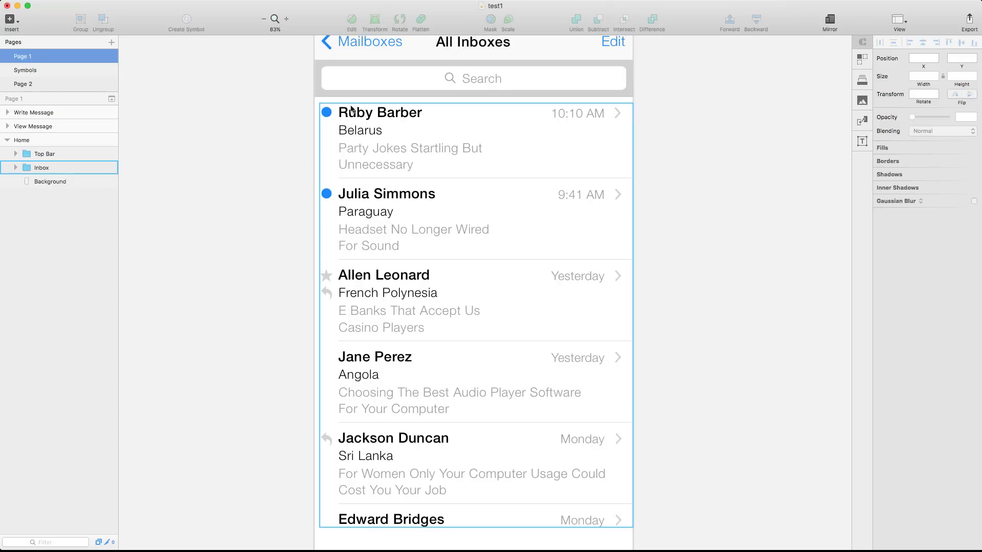
{"action": "left_click", "coordinate": [206, 222]}
{"action": "scroll", "coordinate": [553, 217], "scroll_direction": "up", "scroll_amount": 3}
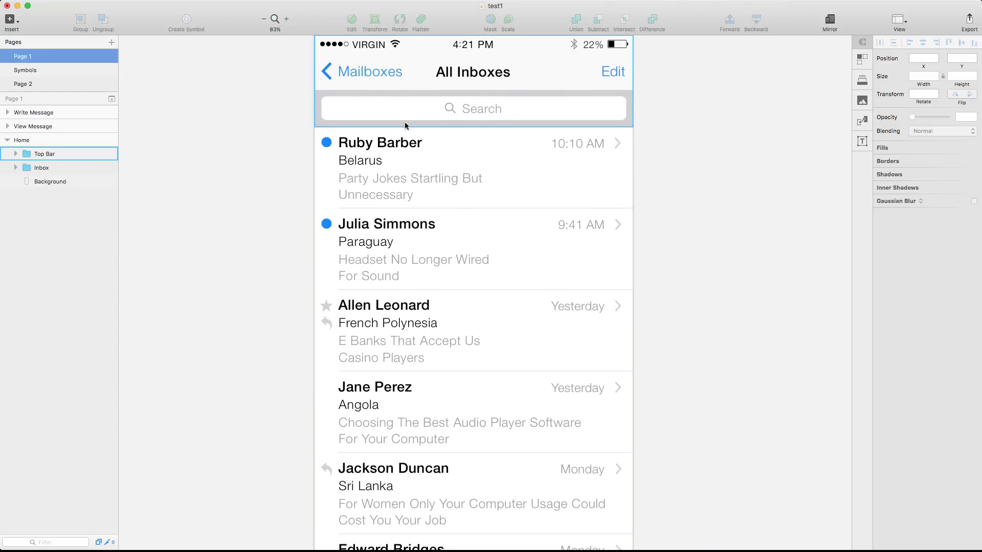
{"action": "scroll", "coordinate": [358, 184], "scroll_direction": "down", "scroll_amount": 2}
{"action": "scroll", "coordinate": [438, 158], "scroll_direction": "down", "scroll_amount": 1}
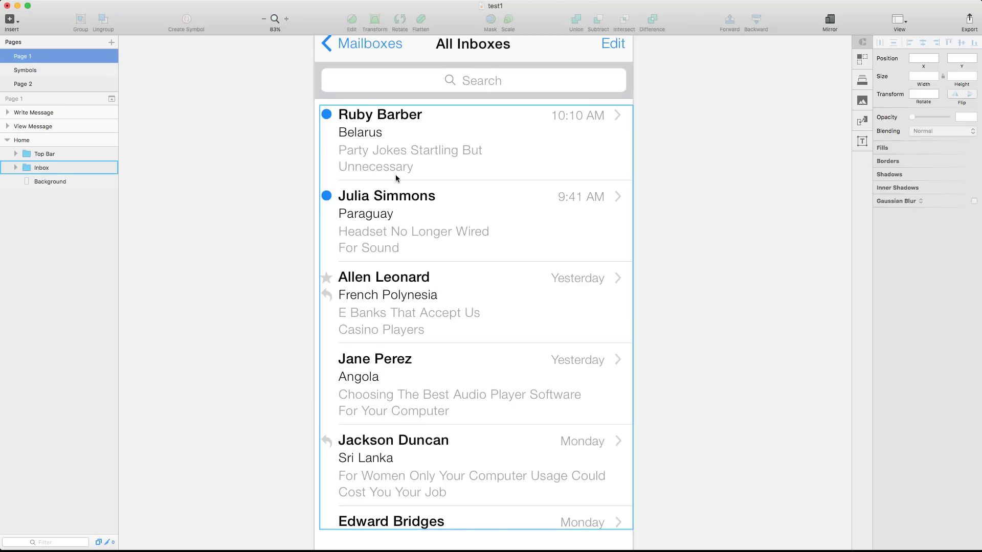
{"action": "scroll", "coordinate": [395, 173], "scroll_direction": "down", "scroll_amount": 3}
{"action": "scroll", "coordinate": [743, 217], "scroll_direction": "up", "scroll_amount": 2}
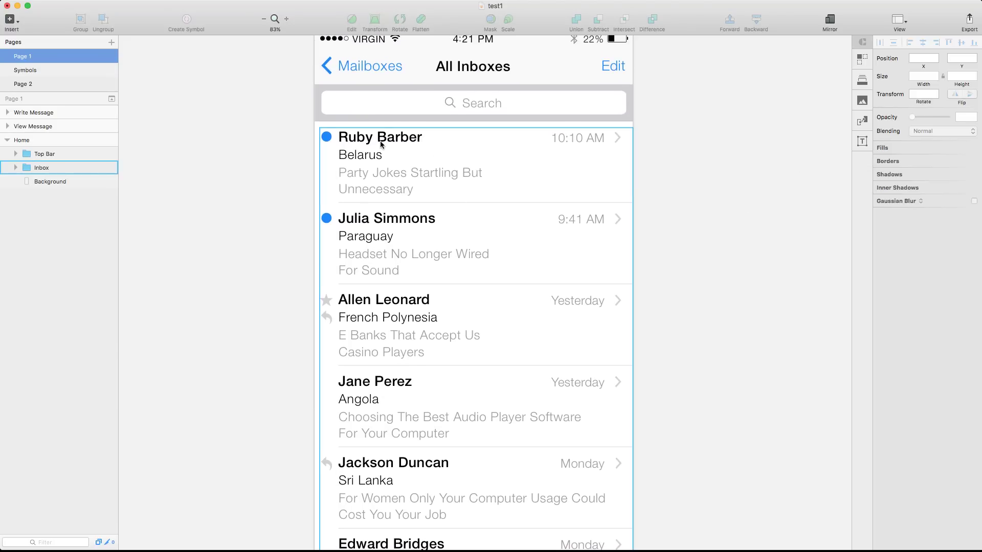
{"action": "scroll", "coordinate": [629, 379], "scroll_direction": "down", "scroll_amount": 4}
{"action": "scroll", "coordinate": [643, 395], "scroll_direction": "up", "scroll_amount": 2}
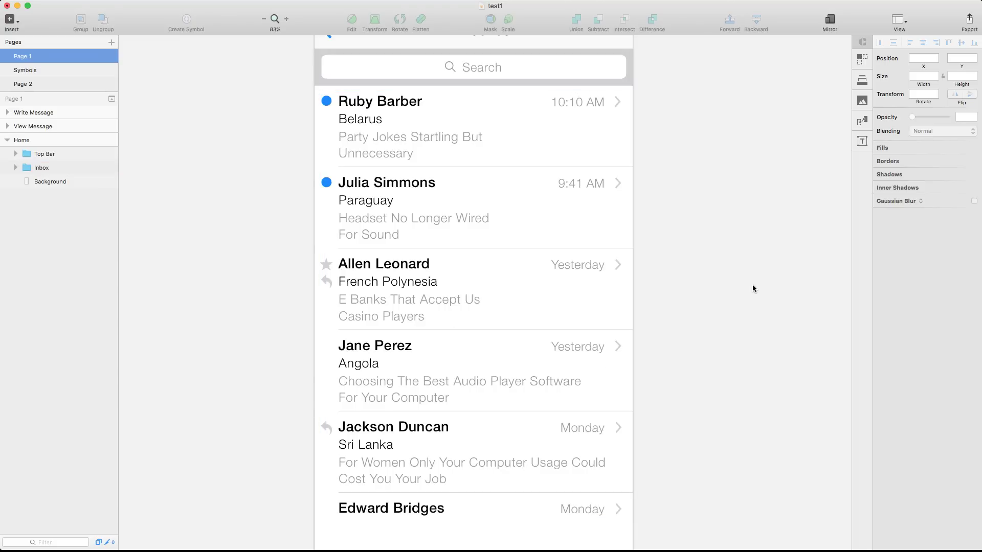
{"action": "left_click", "coordinate": [419, 222], "text": "super"}
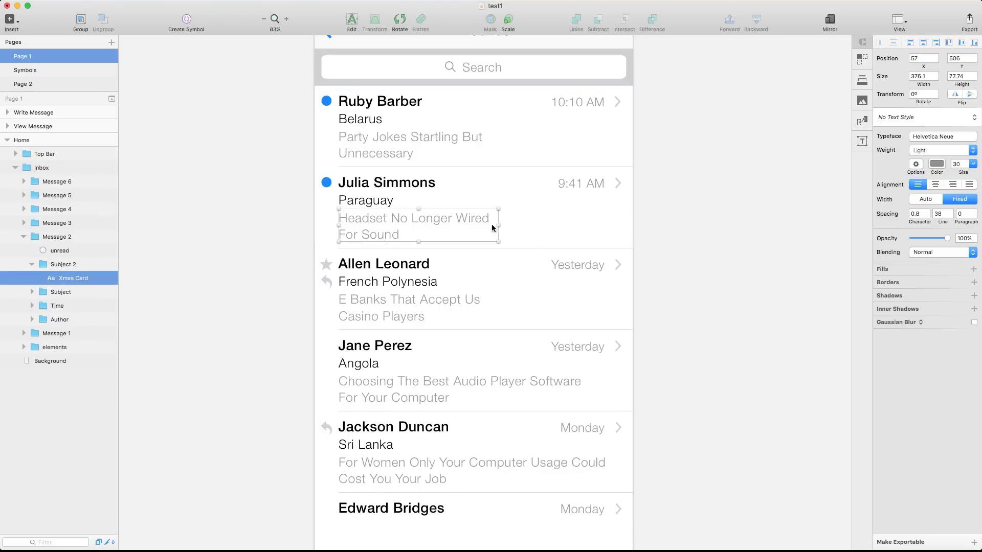
{"action": "left_click_drag", "start_coordinate": [498, 225], "coordinate": [577, 225]}
Widen the Party Jokes and E Banks headline boxes so each fits on one line.
{"action": "left_click", "coordinate": [446, 137], "text": "super"}
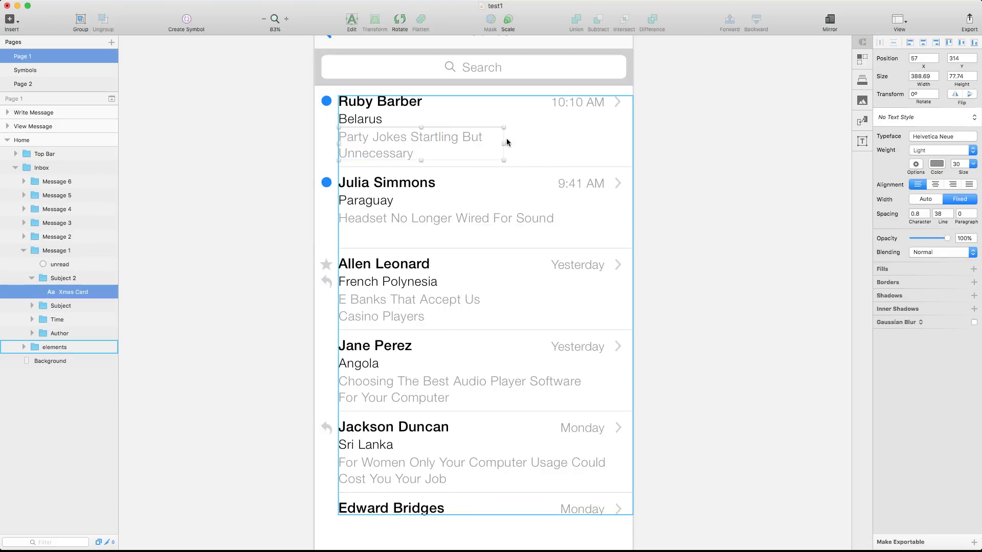
{"action": "left_click_drag", "start_coordinate": [505, 146], "coordinate": [573, 145]}
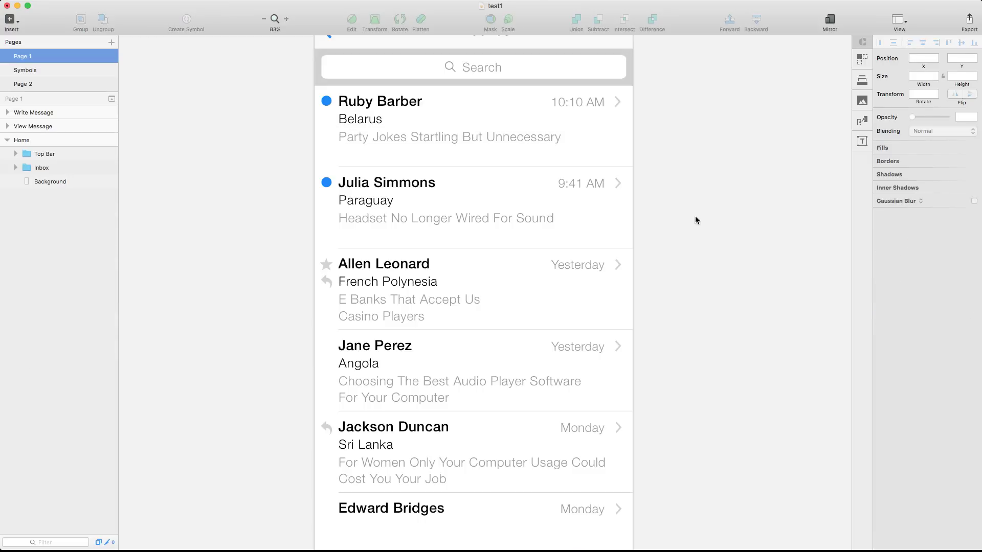
{"action": "scroll", "coordinate": [695, 220], "scroll_direction": "down", "scroll_amount": 2}
{"action": "left_click", "coordinate": [419, 270], "text": "super"}
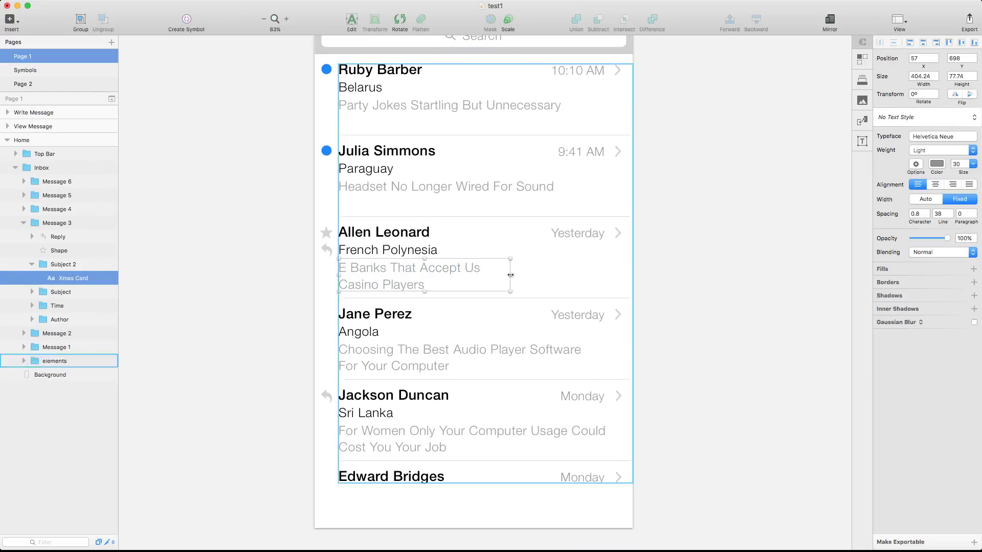
{"action": "left_click_drag", "start_coordinate": [510, 275], "coordinate": [578, 275]}
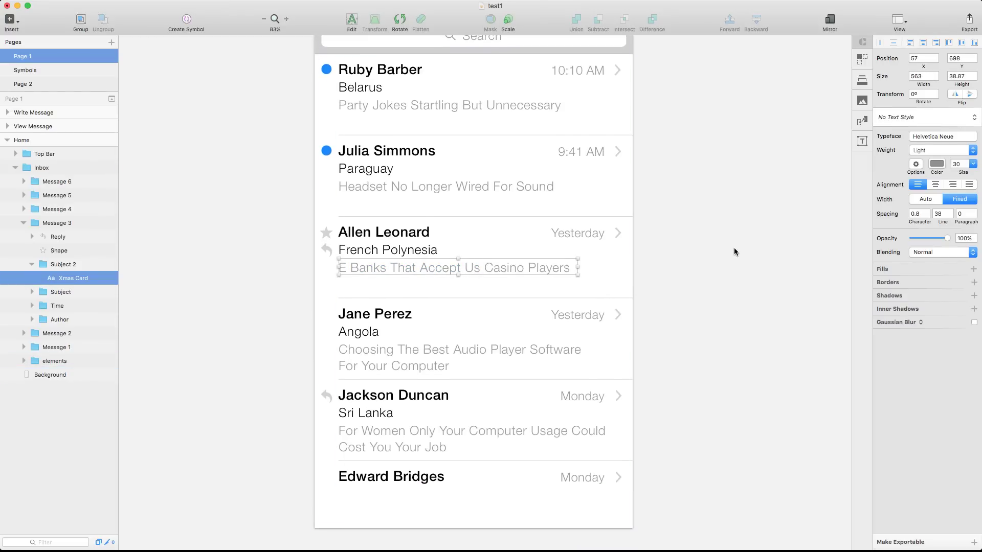
{"action": "scroll", "coordinate": [742, 311], "scroll_direction": "up", "scroll_amount": 3}
{"action": "left_click", "coordinate": [742, 310]}
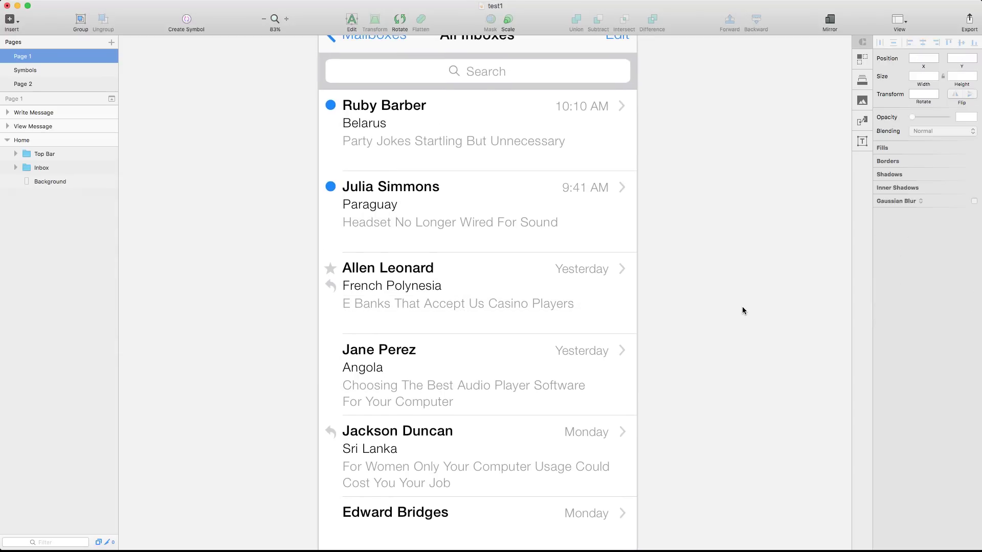
{"action": "scroll", "coordinate": [742, 311], "scroll_direction": "up", "scroll_amount": 1}
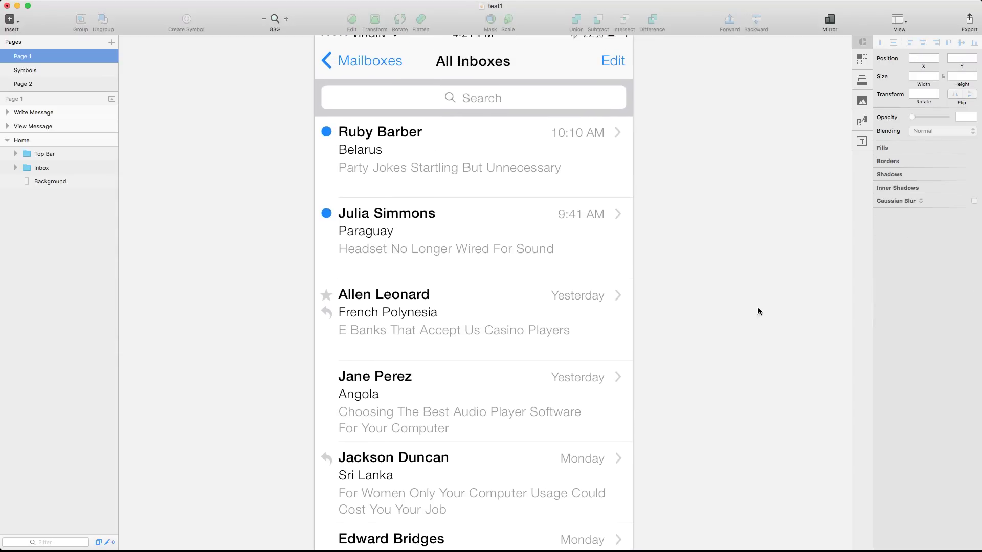
{"action": "left_click", "coordinate": [862, 146]}
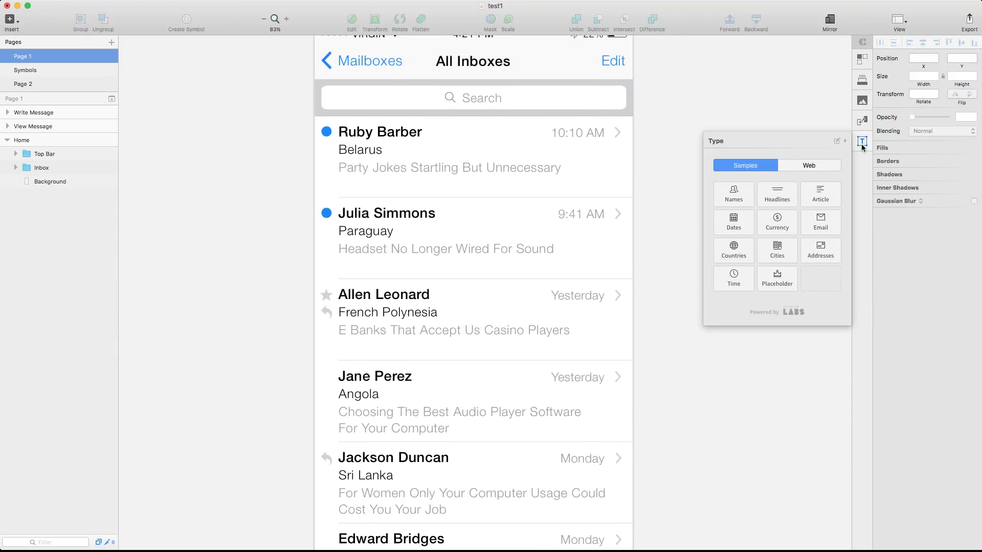
{"action": "left_click", "coordinate": [862, 100]}
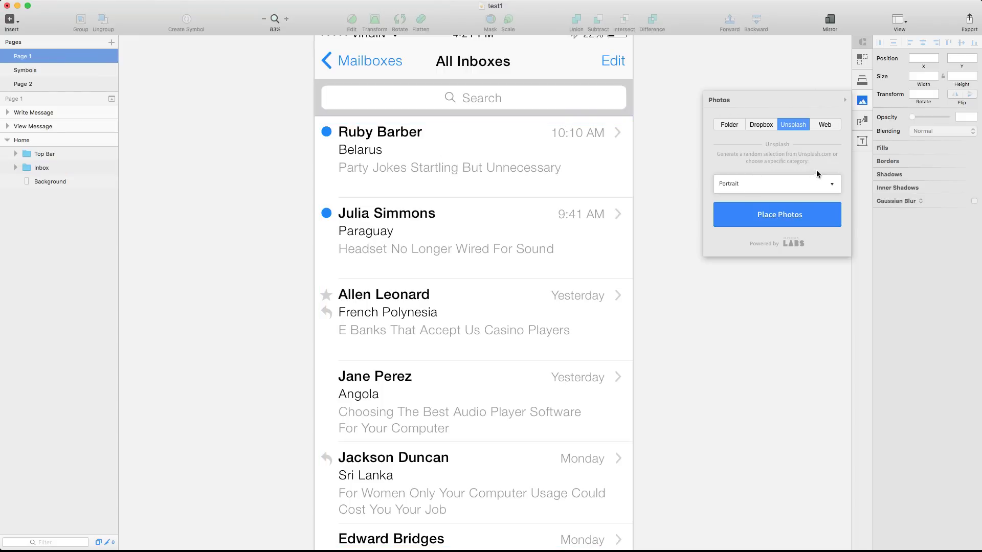
{"action": "left_click", "coordinate": [862, 80]}
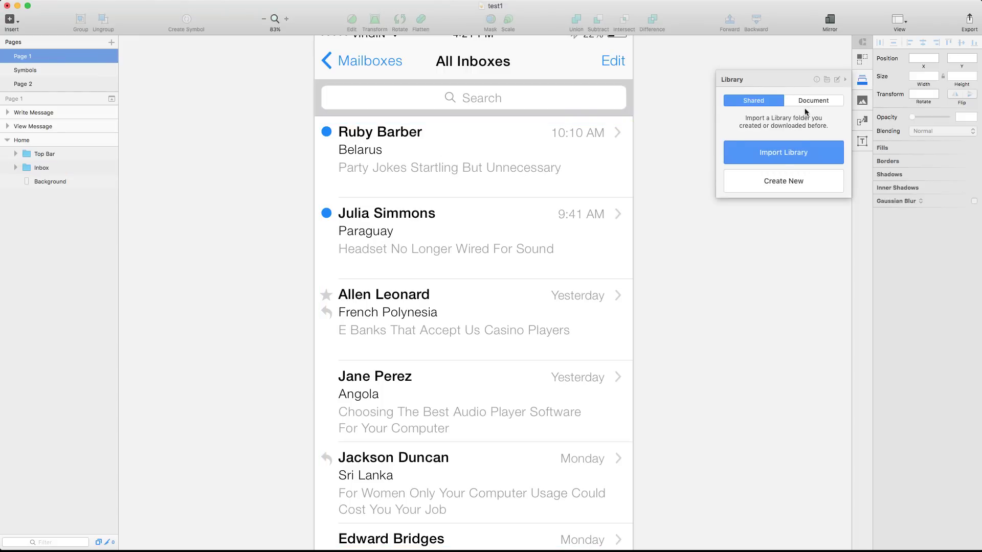
{"action": "left_click", "coordinate": [862, 59]}
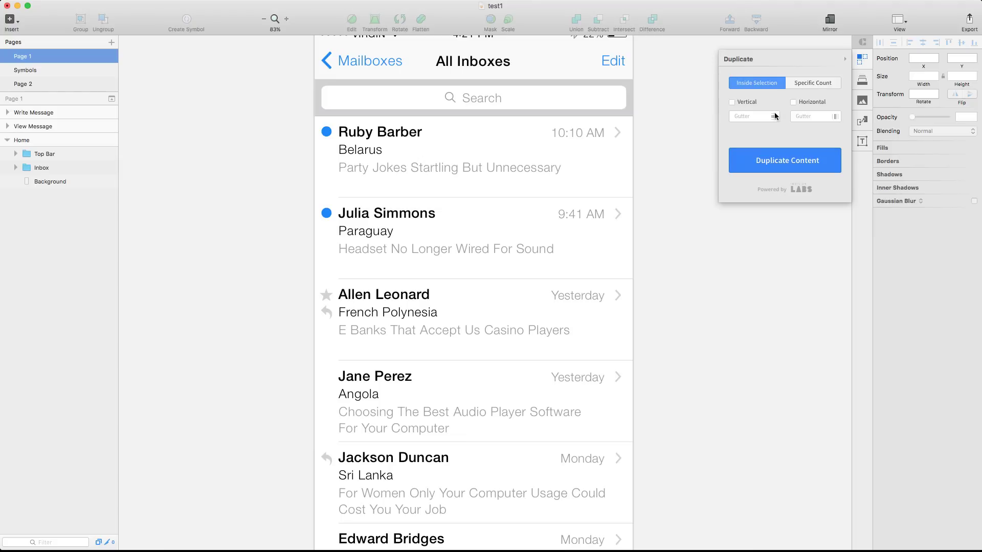
{"action": "left_click", "coordinate": [862, 59]}
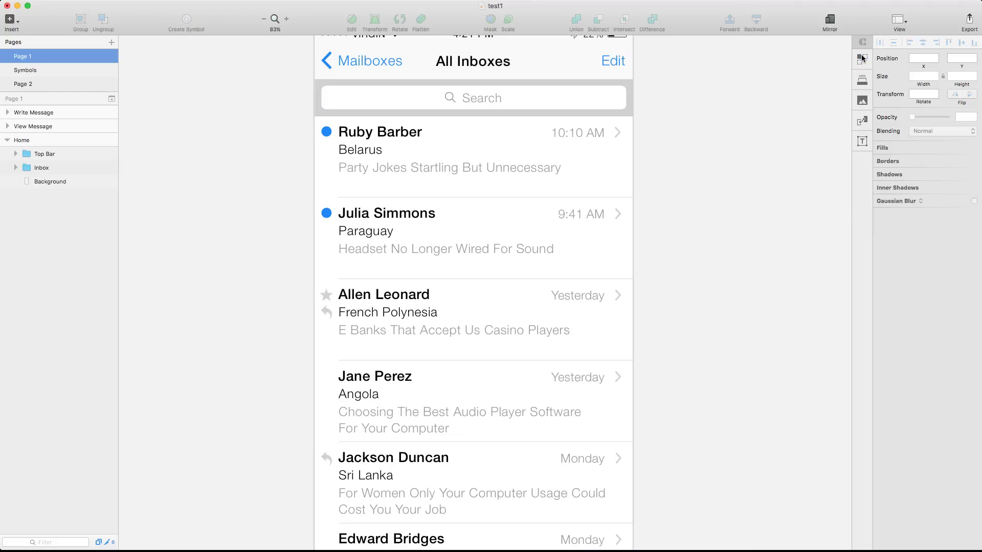
Zoom out and drag the View Message and Write Message artboards beside Home.
{"action": "left_click", "coordinate": [863, 125]}
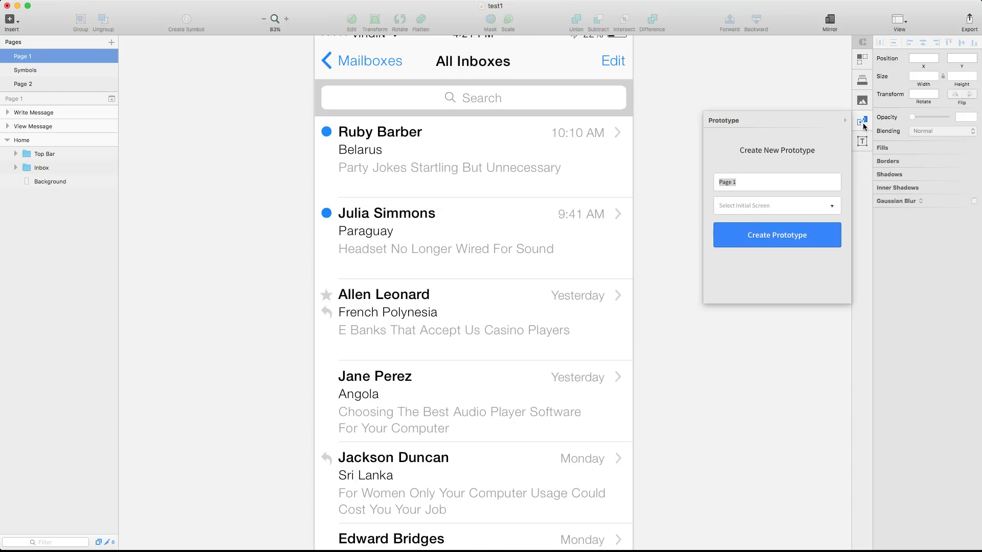
{"action": "left_click", "coordinate": [864, 125]}
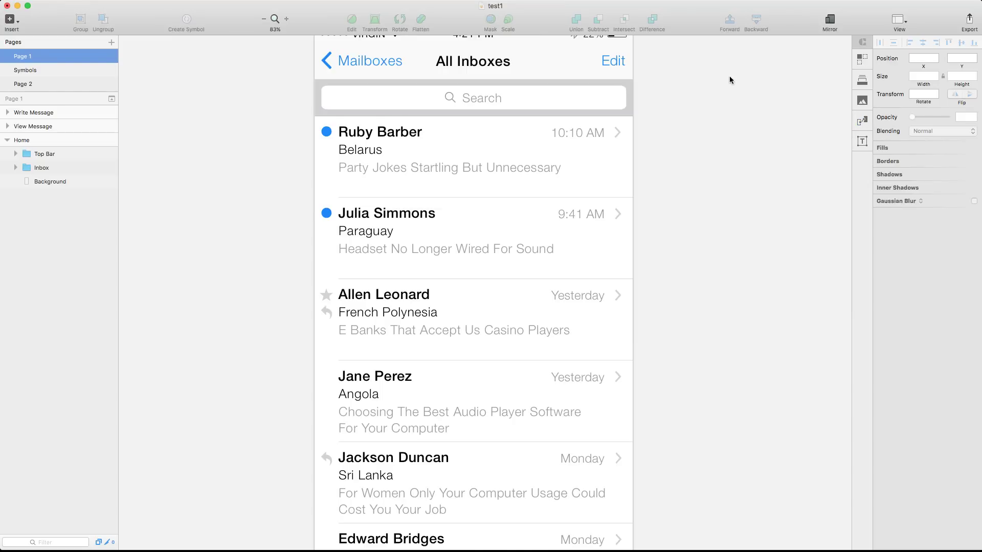
{"action": "key", "text": "super+minus"}
{"action": "scroll", "coordinate": [729, 80], "scroll_direction": "right", "scroll_amount": 5}
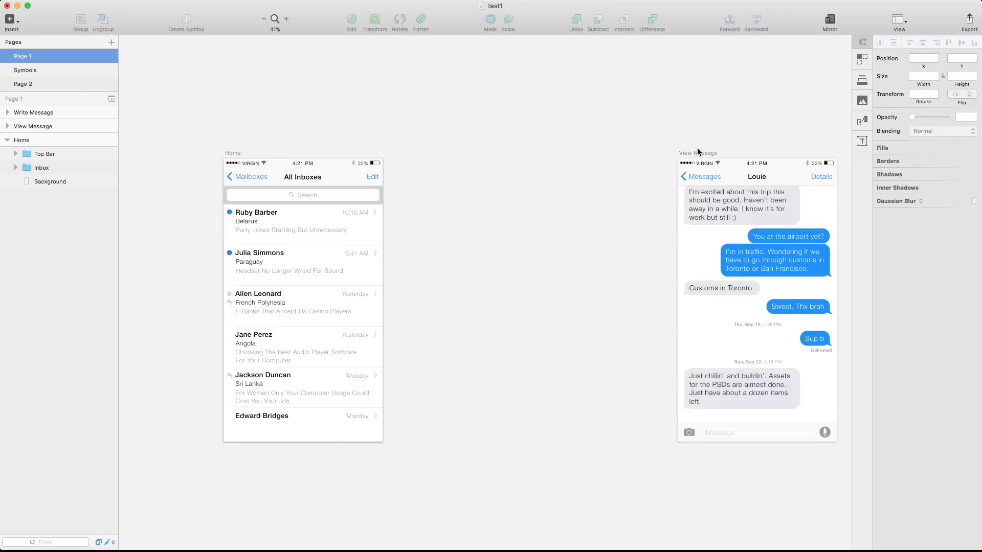
{"action": "left_click_drag", "start_coordinate": [697, 153], "coordinate": [492, 151]}
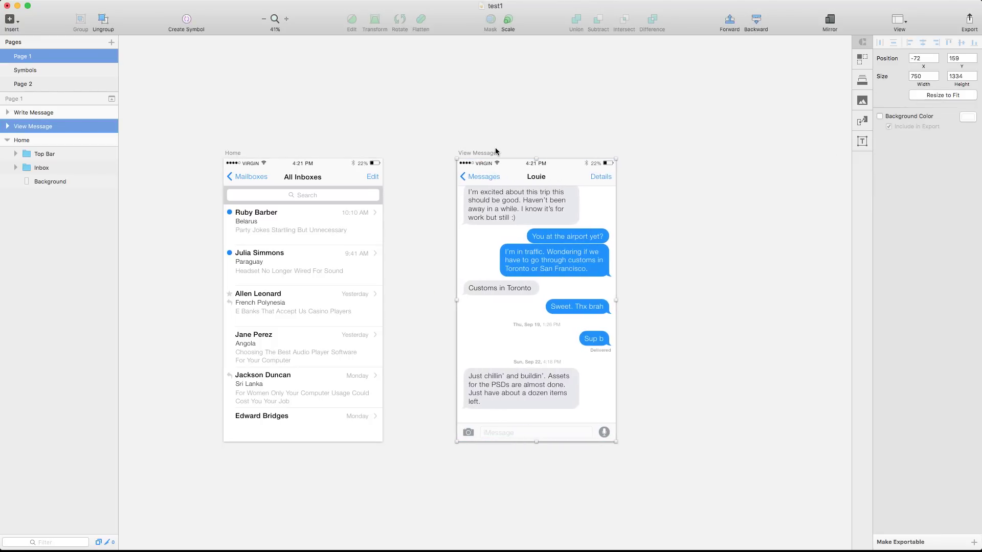
{"action": "scroll", "coordinate": [496, 149], "scroll_direction": "right", "scroll_amount": 10}
{"action": "left_click", "coordinate": [603, 153]}
{"action": "left_click_drag", "start_coordinate": [603, 153], "coordinate": [447, 153]}
Inspect the Inbox group in Home and the message text field in View Message.
{"action": "scroll", "coordinate": [447, 155], "scroll_direction": "left", "scroll_amount": 10}
{"action": "left_click", "coordinate": [441, 108]}
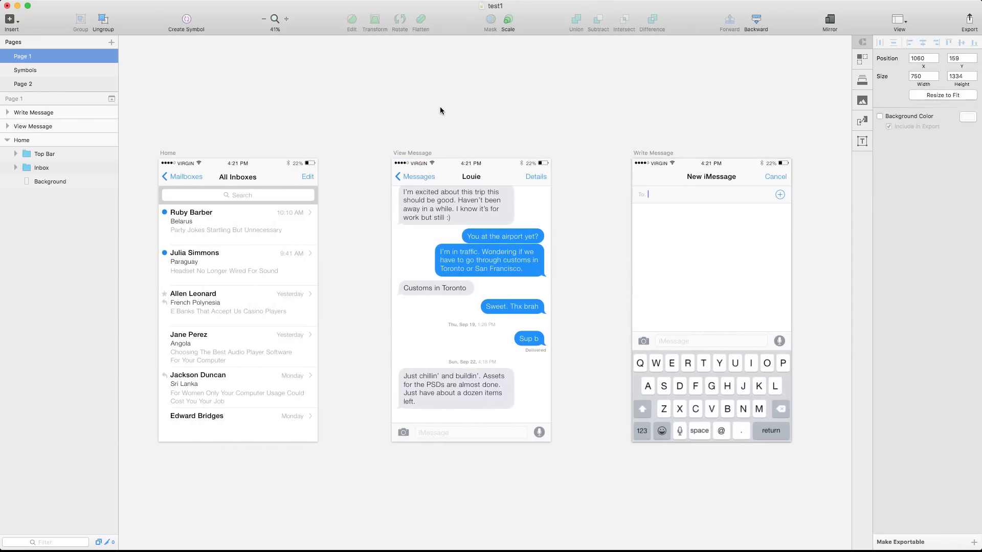
{"action": "scroll", "coordinate": [441, 108], "scroll_direction": "left", "scroll_amount": 5}
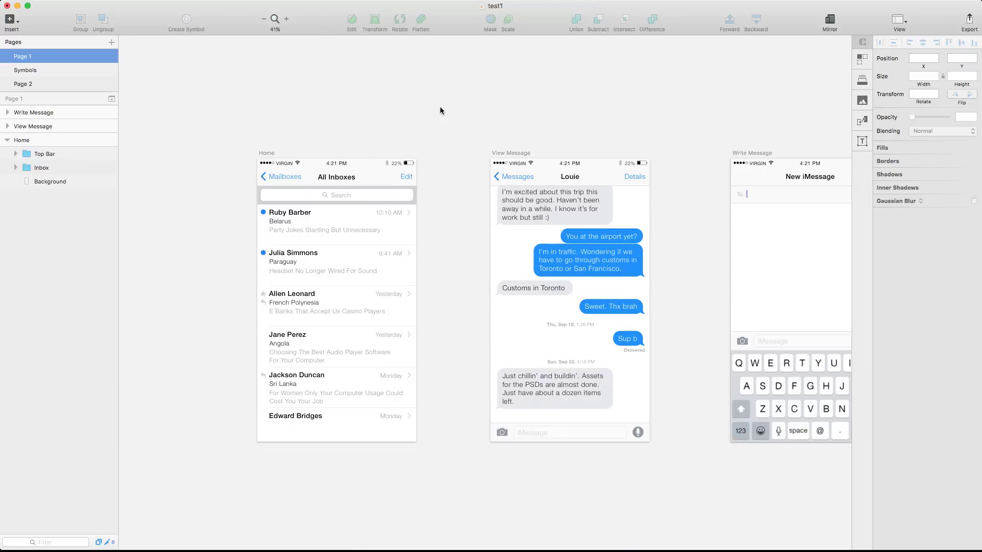
{"action": "left_click", "coordinate": [287, 222]}
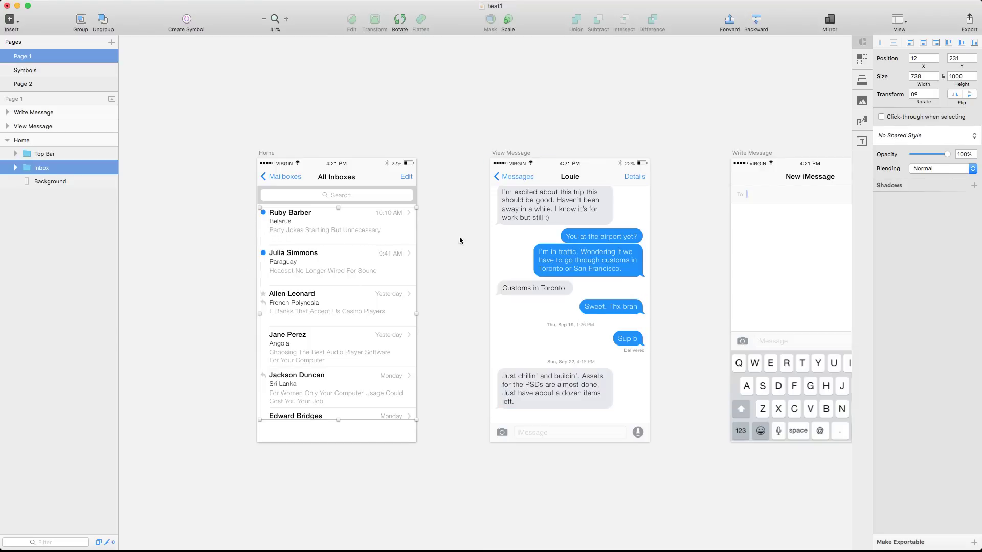
{"action": "scroll", "coordinate": [459, 236], "scroll_direction": "right", "scroll_amount": 3}
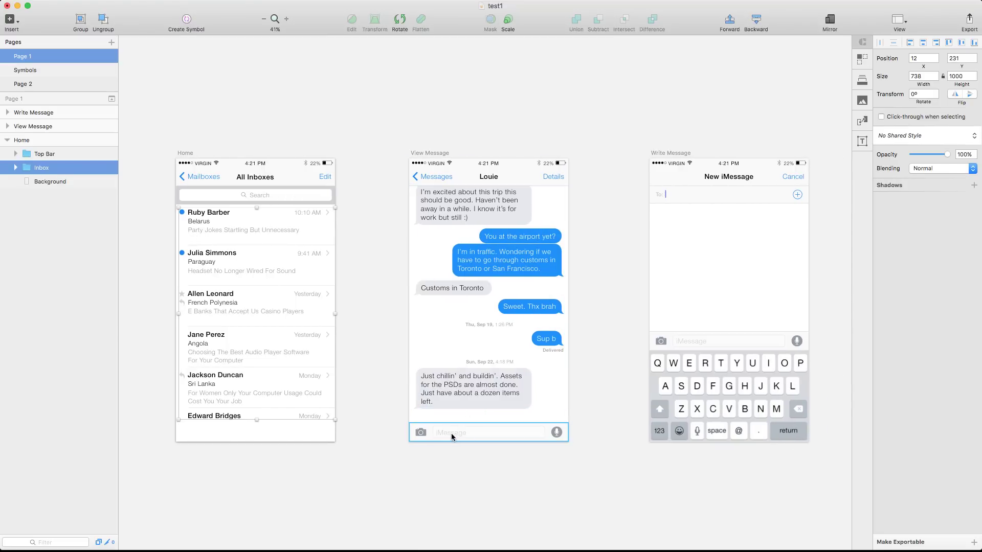
{"action": "left_click", "coordinate": [449, 433]}
{"action": "scroll", "coordinate": [448, 419], "scroll_direction": "right", "scroll_amount": 1}
{"action": "scroll", "coordinate": [447, 412], "scroll_direction": "right", "scroll_amount": 5}
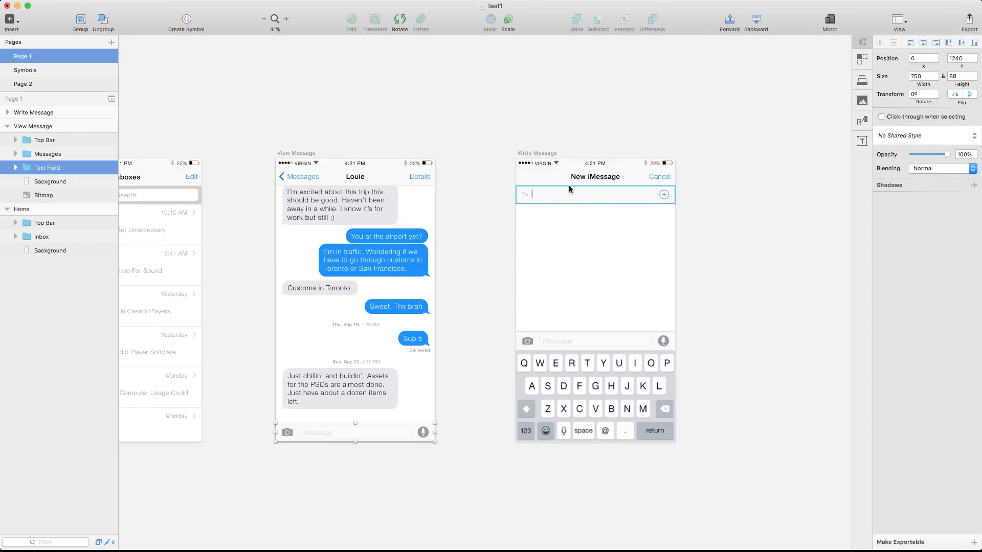
{"action": "left_click", "coordinate": [594, 290]}
{"action": "scroll", "coordinate": [594, 291], "scroll_direction": "left", "scroll_amount": 5}
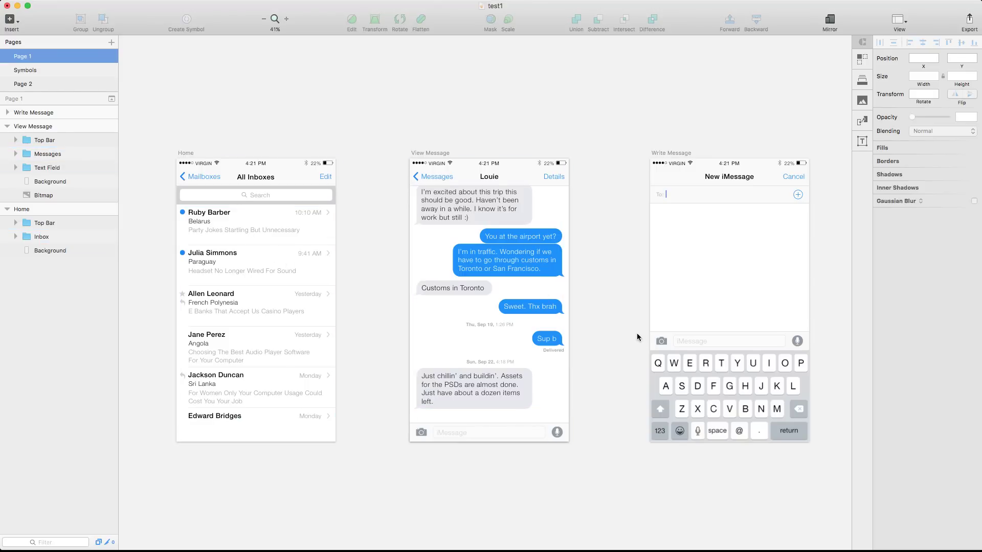
Open Craft's Create New Prototype panel from the inspector sidebar and focus the prototype name field.
{"action": "double_click", "coordinate": [288, 232]}
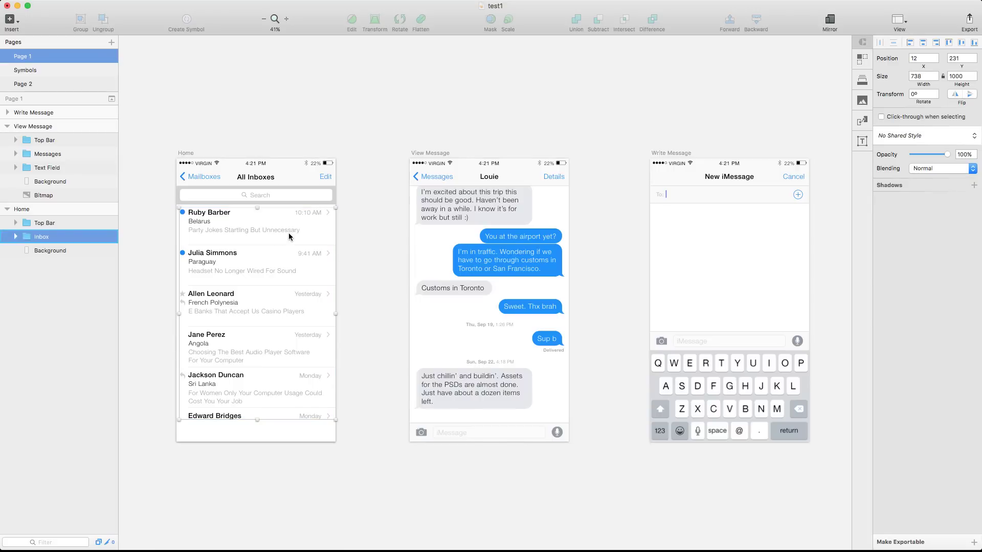
{"action": "left_click", "coordinate": [347, 232]}
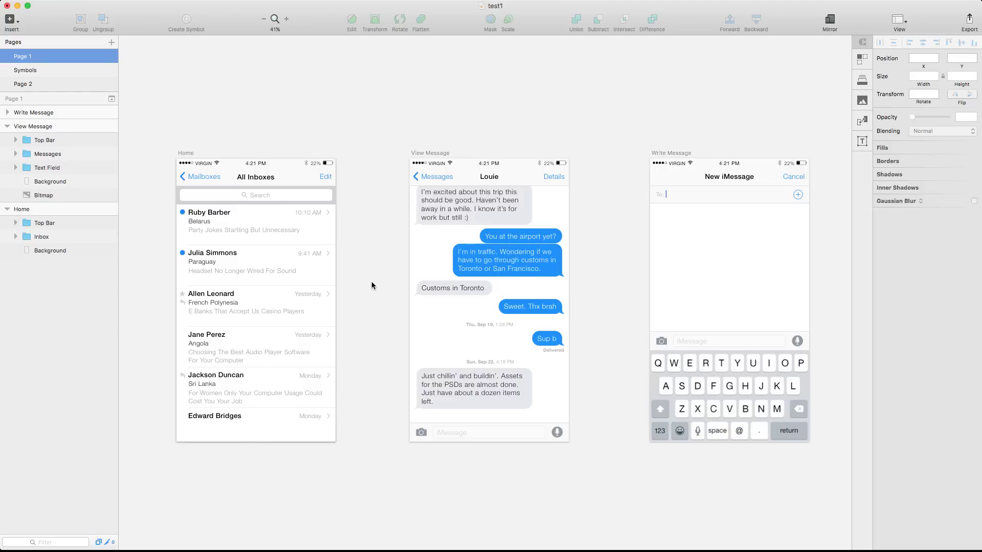
{"action": "scroll", "coordinate": [372, 285], "scroll_direction": "left", "scroll_amount": 3}
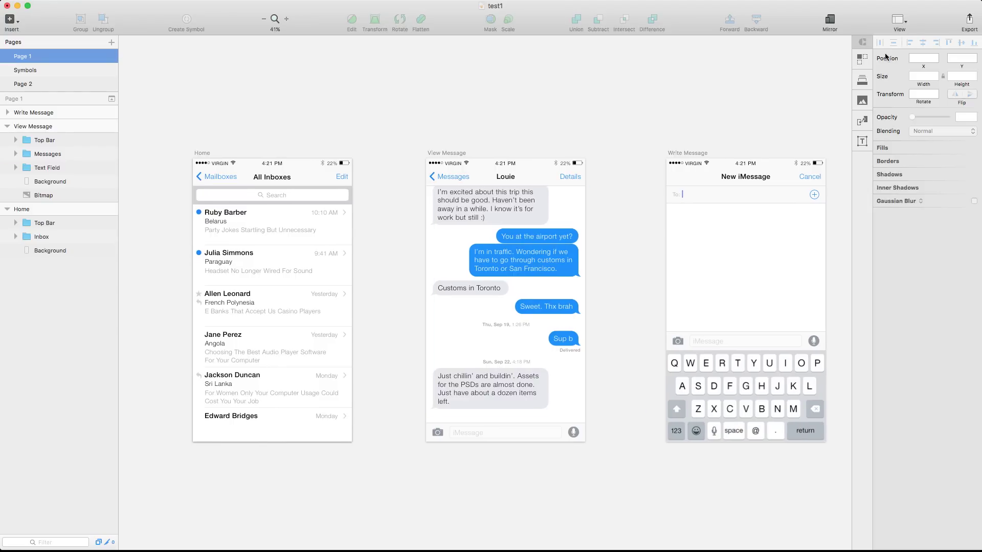
{"action": "left_click", "coordinate": [862, 120]}
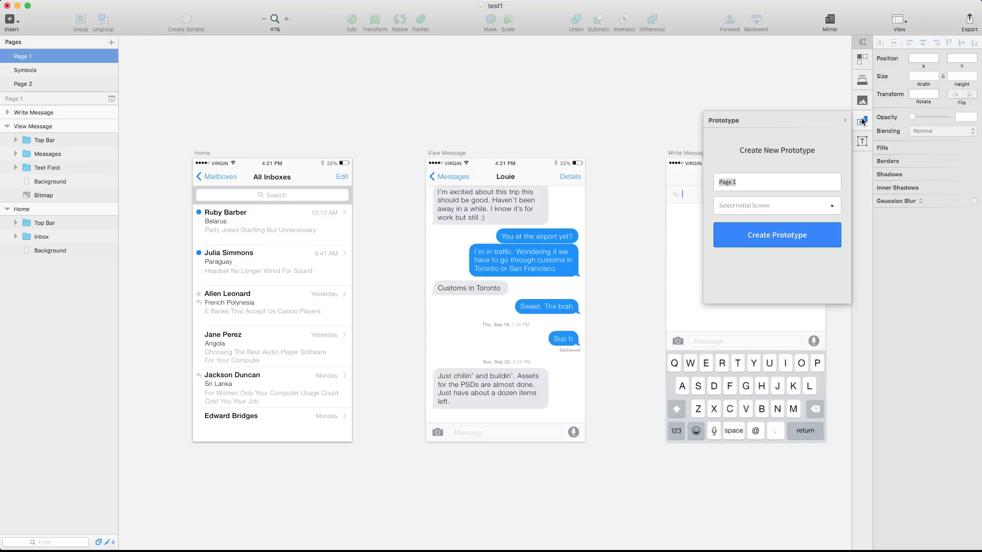
{"action": "left_click", "coordinate": [751, 183]}
Create the prototype 'Alecaddd iOS test' with Home as the initial screen.
{"action": "left_click_drag", "start_coordinate": [735, 184], "coordinate": [697, 182]}
{"action": "type", "text": "Alecaddd iOS test"}
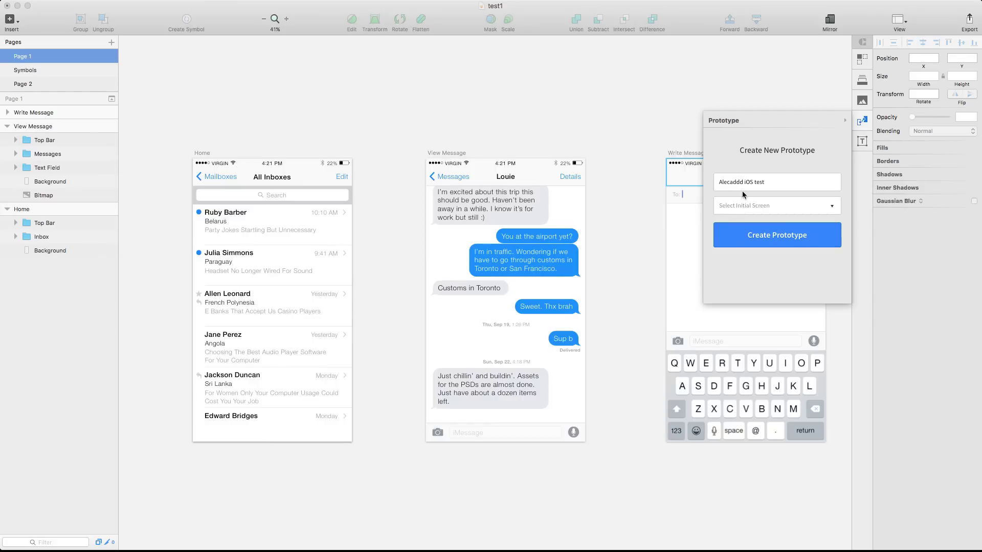
{"action": "left_click", "coordinate": [830, 207]}
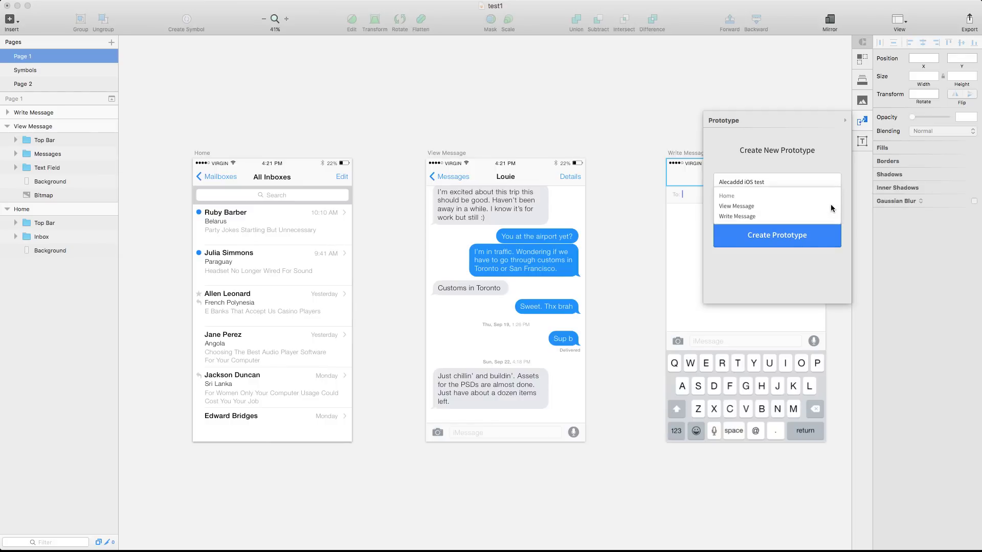
{"action": "left_click", "coordinate": [729, 199]}
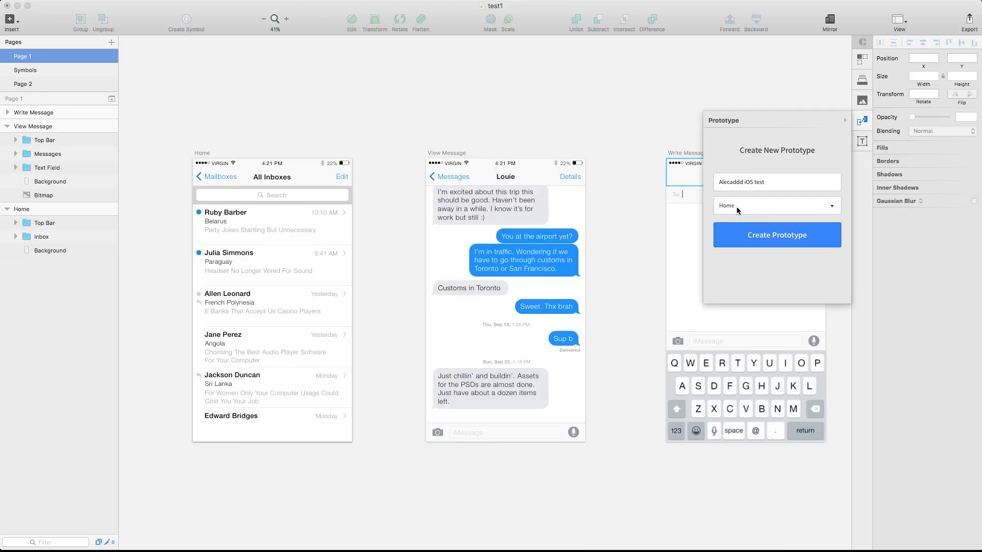
{"action": "left_click", "coordinate": [784, 240]}
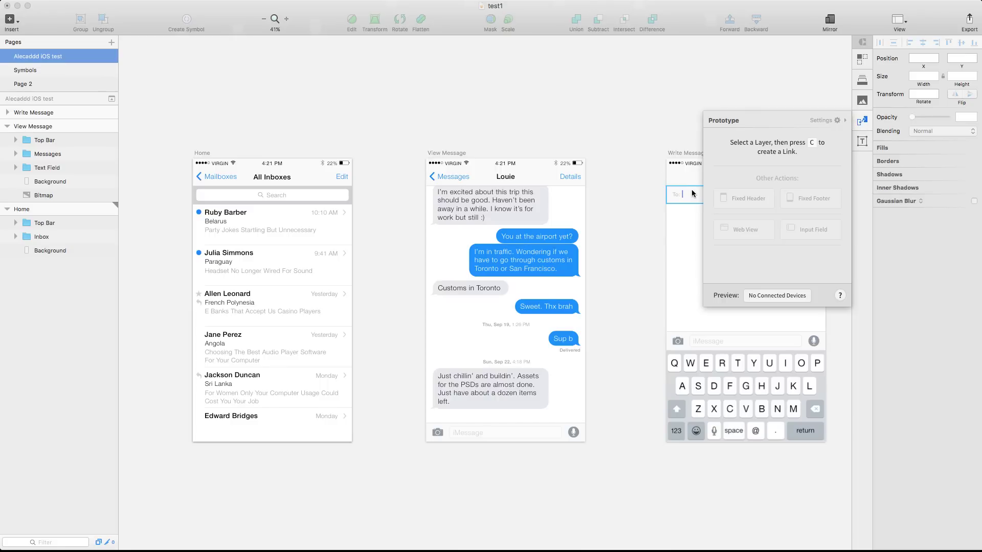
Pin the Home screen's Top Bar group as a fixed header.
{"action": "left_click", "coordinate": [288, 180]}
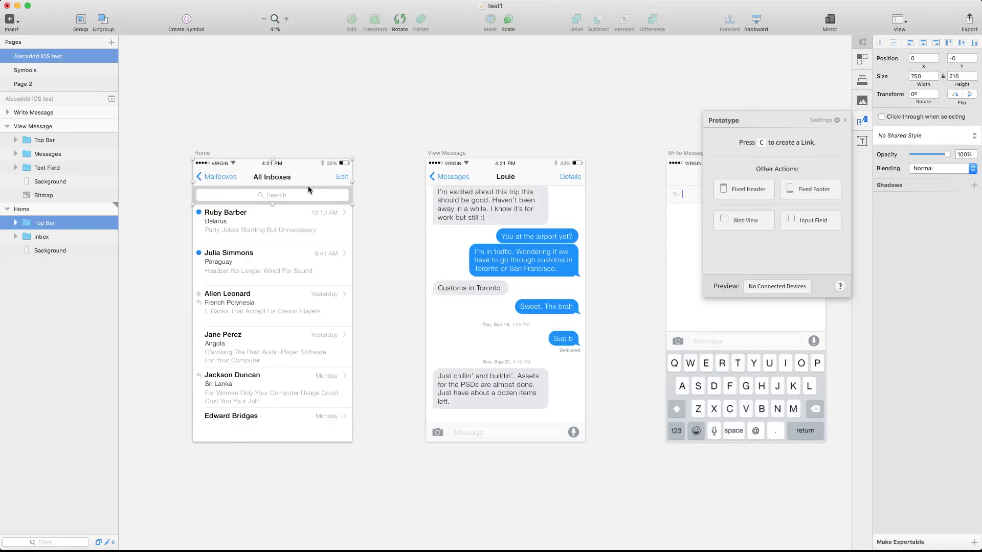
{"action": "scroll", "coordinate": [320, 256], "scroll_direction": "down", "scroll_amount": 3}
{"action": "scroll", "coordinate": [318, 261], "scroll_direction": "up", "scroll_amount": 2}
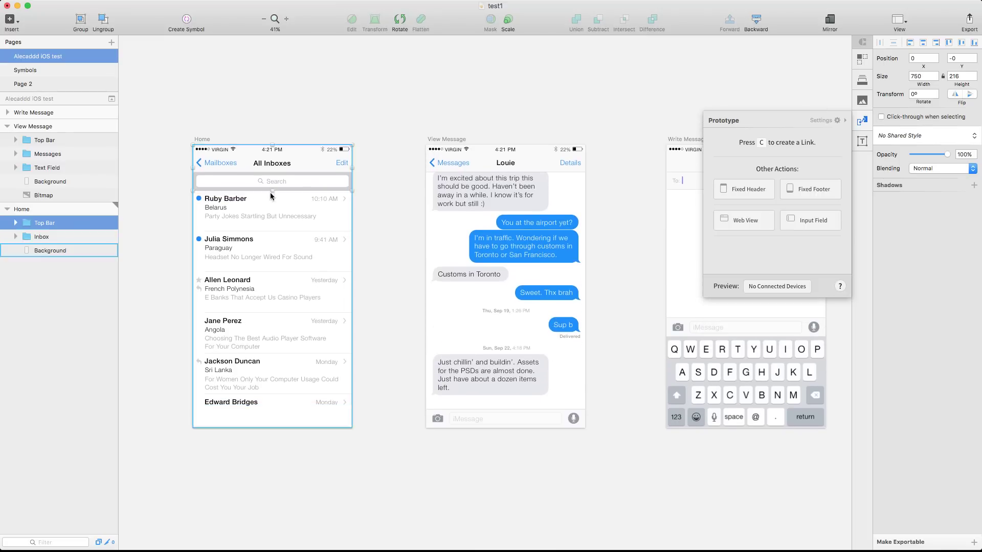
{"action": "mouse_move", "coordinate": [272, 317]}
{"action": "left_mouse_down"}
{"action": "mouse_move", "coordinate": [272, 282]}
{"action": "mouse_move", "coordinate": [272, 299]}
{"action": "left_mouse_up"}
{"action": "key", "text": "super+z"}
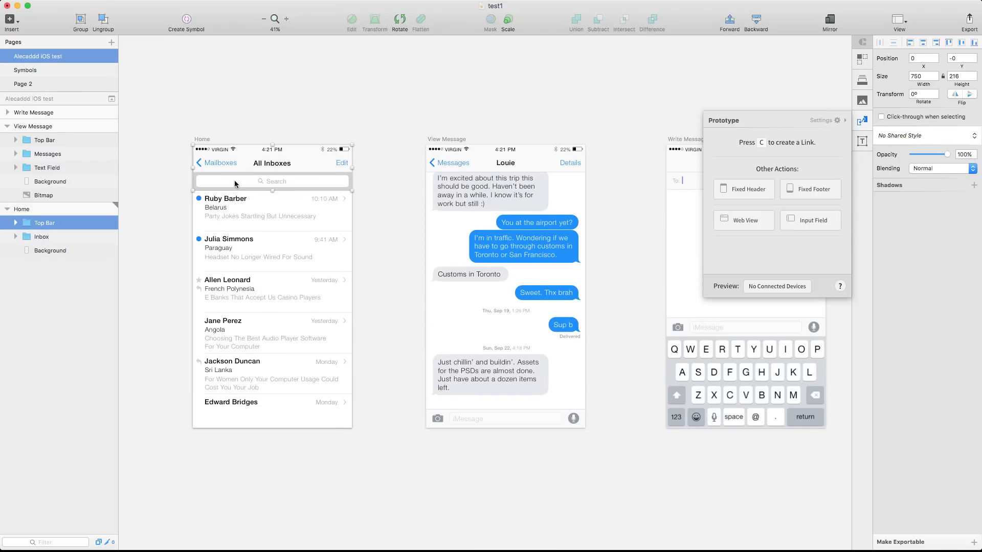
{"action": "left_click_drag", "start_coordinate": [179, 125], "coordinate": [379, 379]}
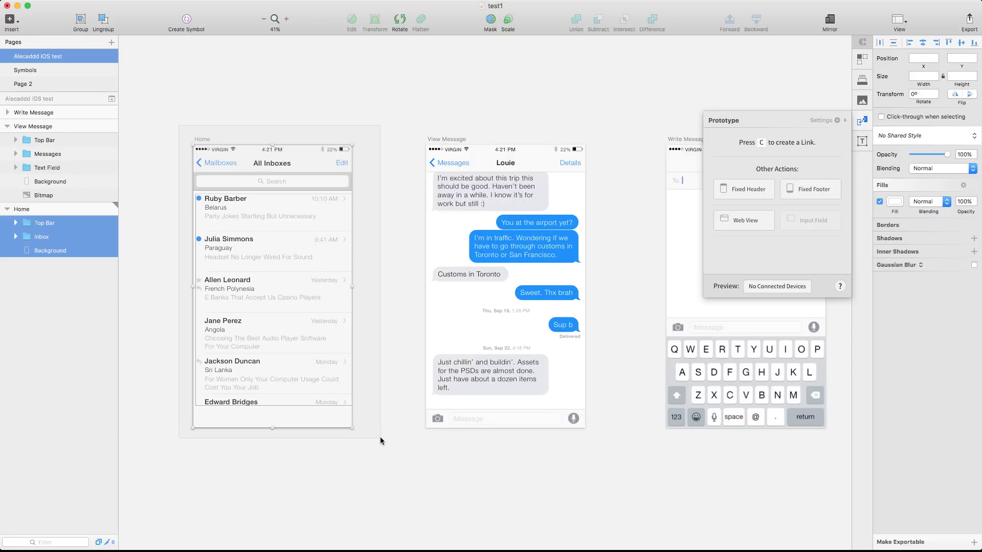
{"action": "mouse_move", "coordinate": [271, 291]}
{"action": "left_mouse_down"}
{"action": "mouse_move", "coordinate": [273, 266]}
{"action": "mouse_move", "coordinate": [273, 290]}
{"action": "left_mouse_up"}
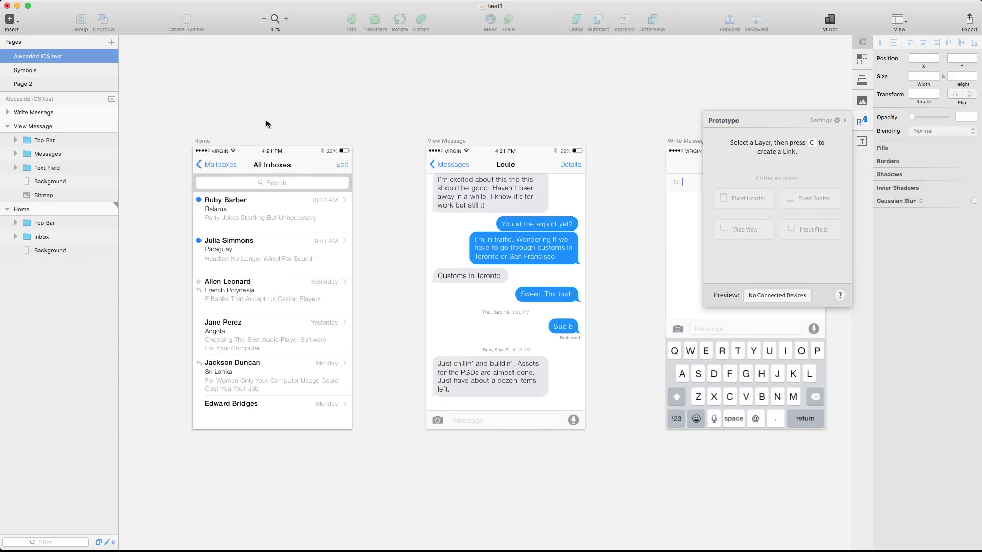
{"action": "left_click", "coordinate": [256, 174]}
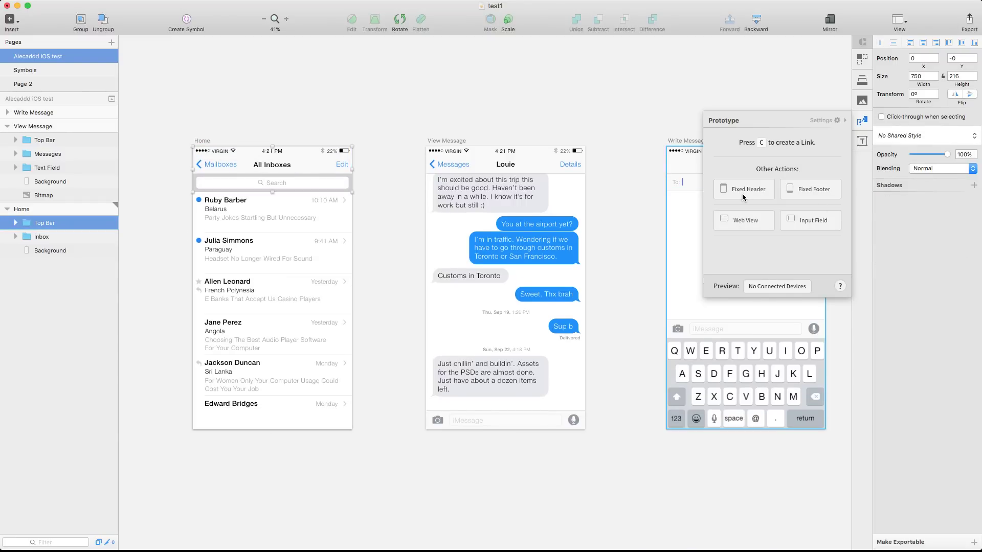
{"action": "left_click", "coordinate": [739, 190]}
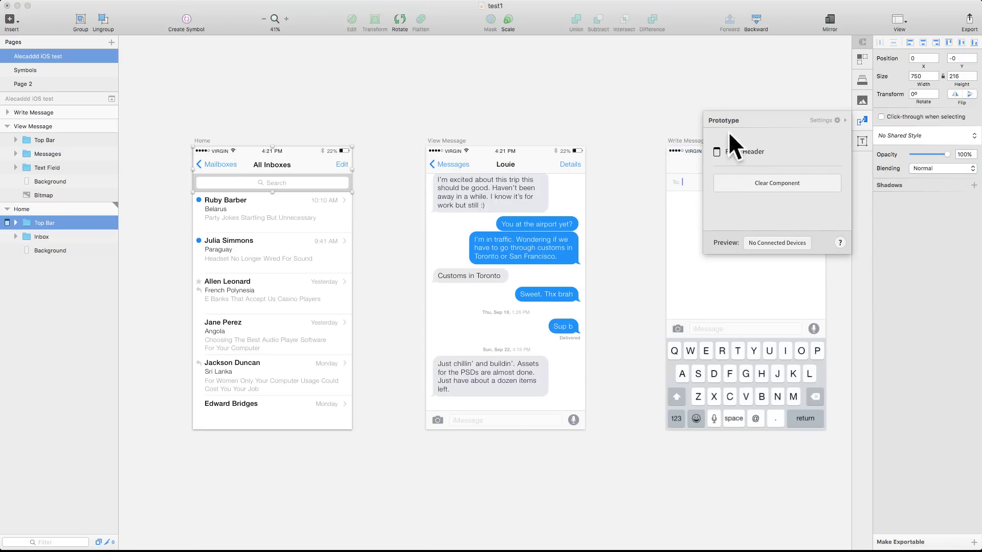
{"action": "left_click", "coordinate": [233, 233]}
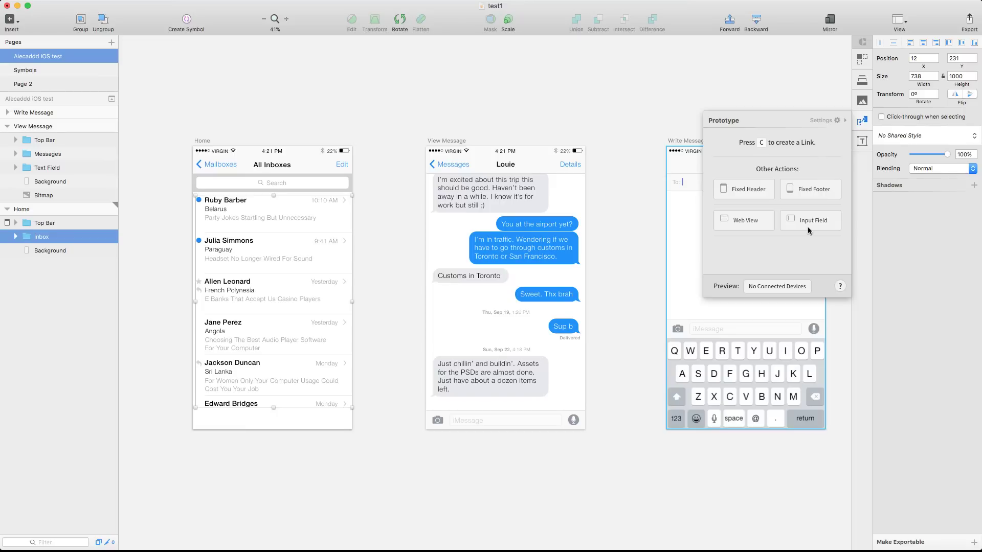
{"action": "left_click", "coordinate": [297, 172]}
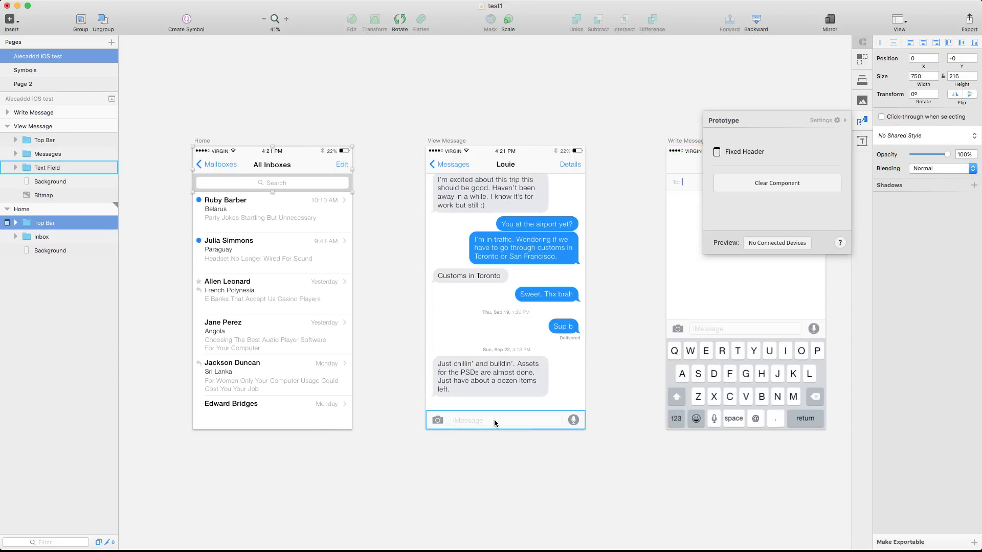
Pin View Message's top bar as a fixed header and its Text Field as a fixed footer.
{"action": "left_click", "coordinate": [509, 167]}
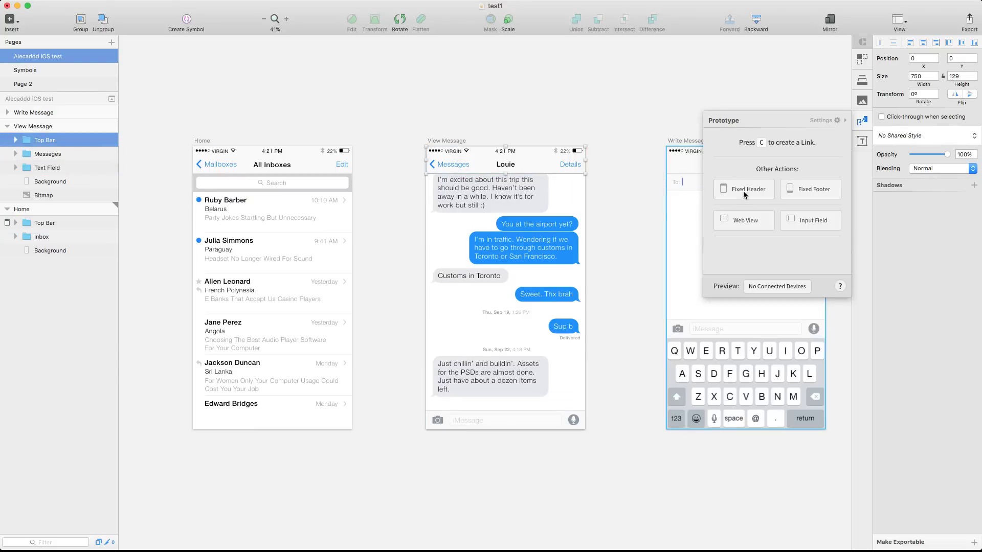
{"action": "left_click", "coordinate": [742, 191]}
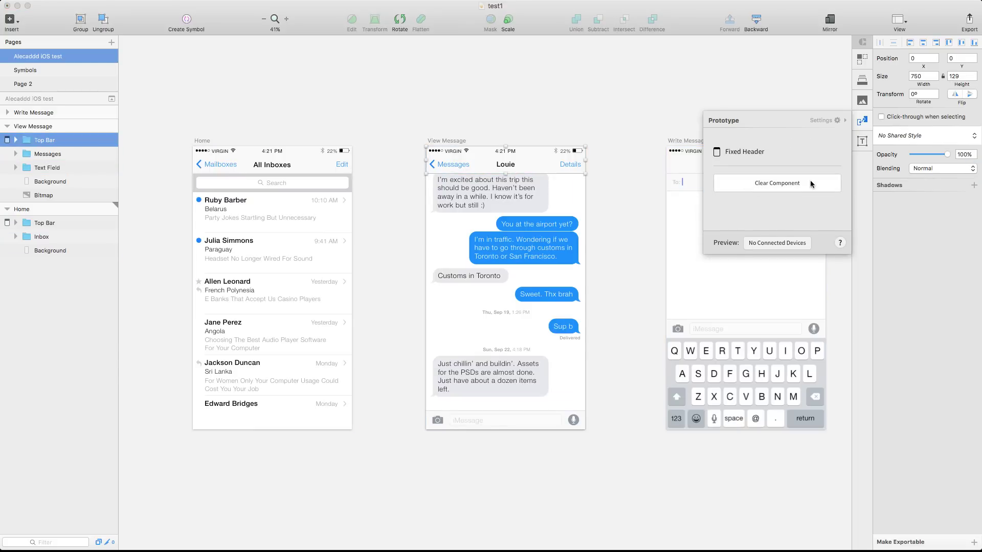
{"action": "left_click", "coordinate": [488, 420]}
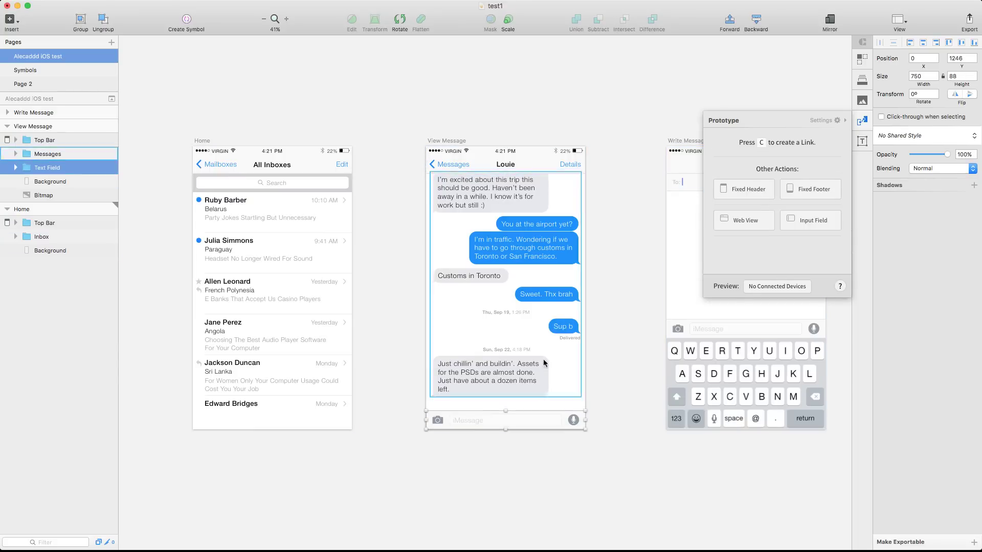
{"action": "left_click", "coordinate": [809, 189]}
{"action": "left_click", "coordinate": [512, 312]}
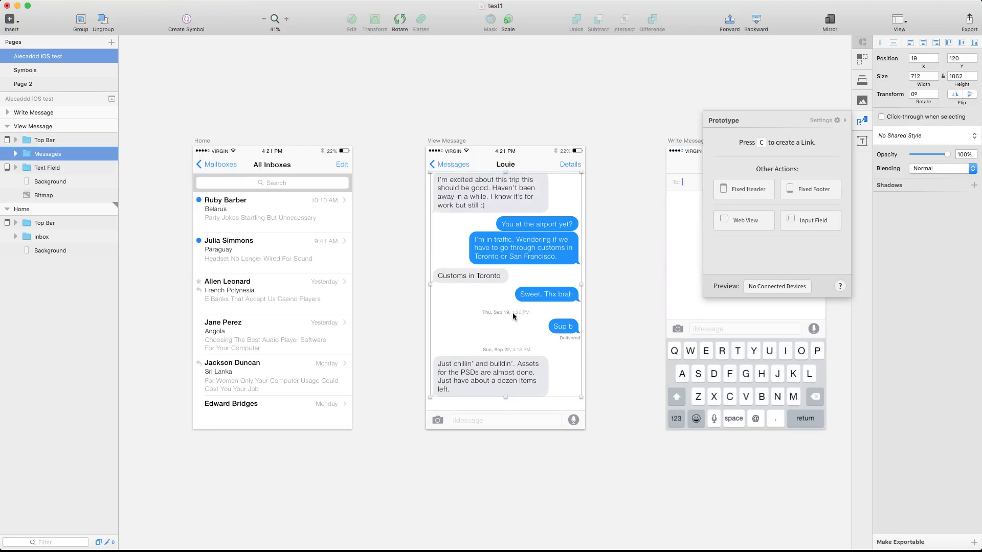
{"action": "left_click_drag", "start_coordinate": [512, 312], "coordinate": [501, 280]}
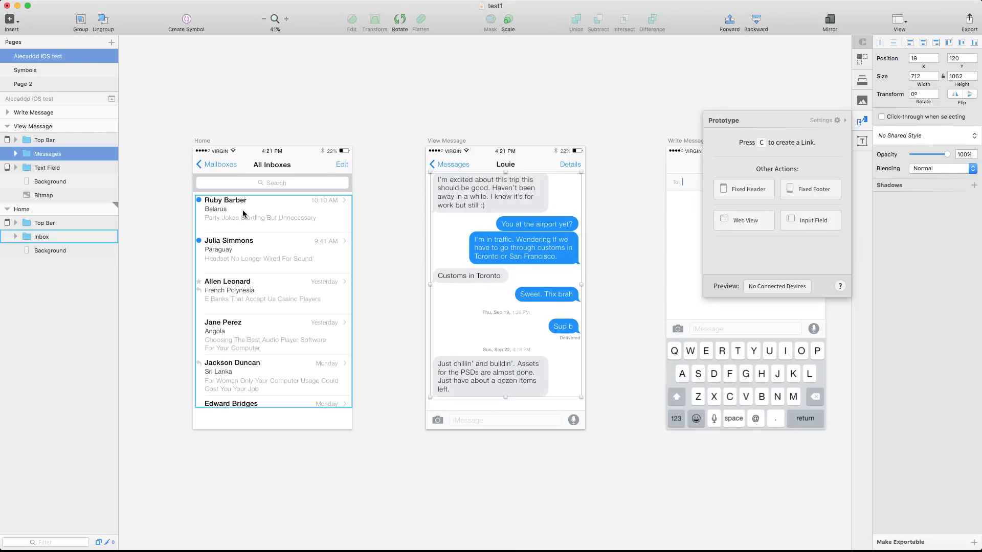
{"action": "left_click", "coordinate": [397, 130]}
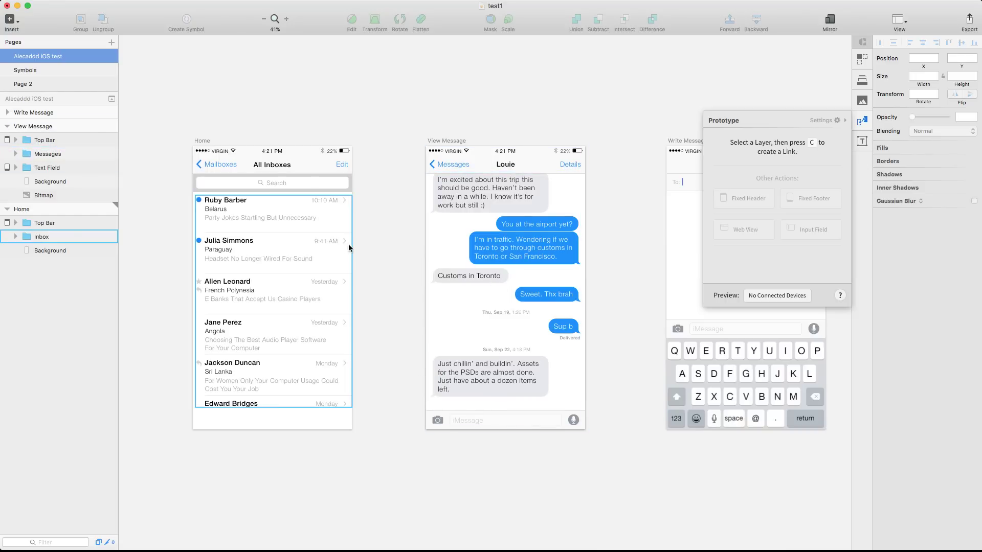
{"action": "scroll", "coordinate": [373, 244], "scroll_direction": "right", "scroll_amount": 1}
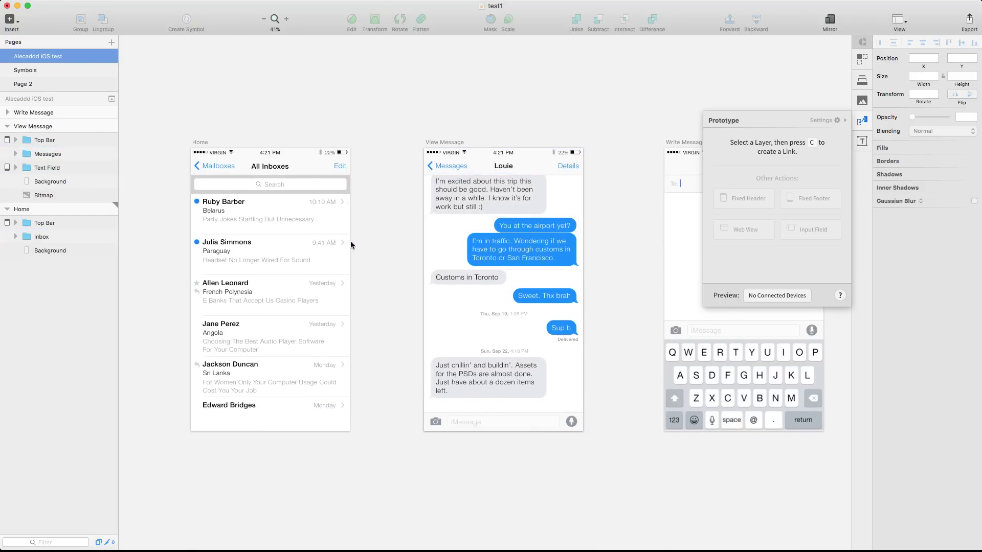
{"action": "double_click", "coordinate": [218, 212]}
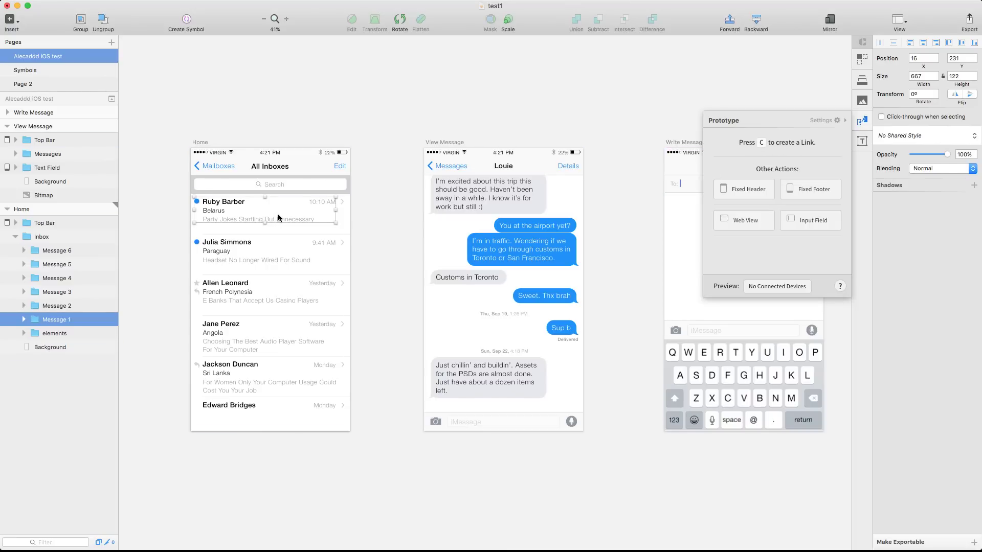
{"action": "key", "text": "c"}
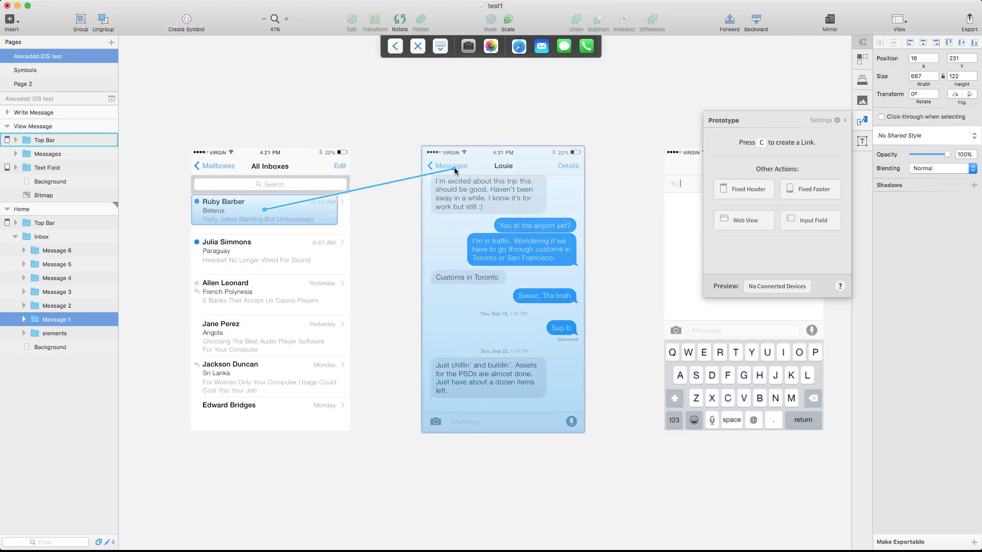
Link the Ruby Barber row to View Message: Tap gesture, Link to an Artboard, animate From Right.
{"action": "left_click", "coordinate": [492, 194]}
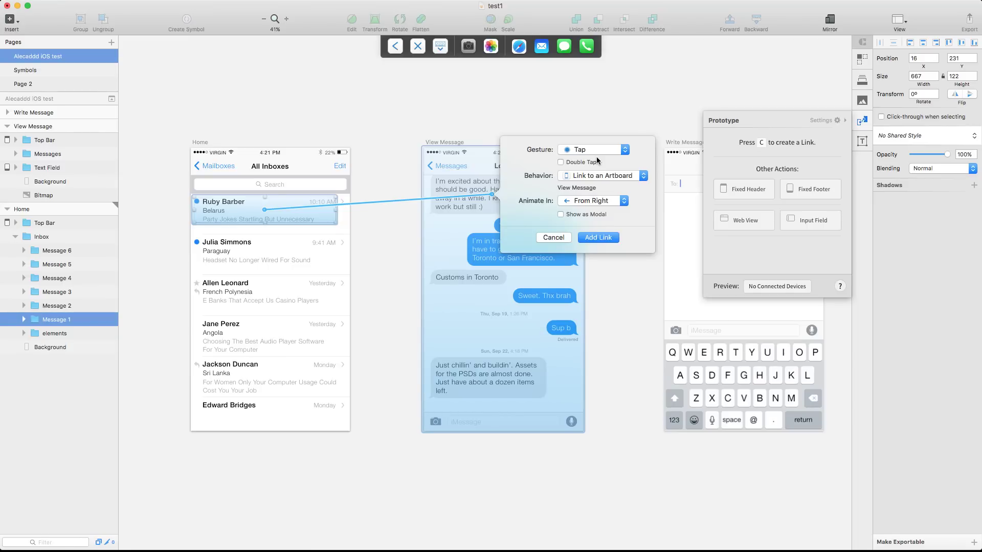
{"action": "left_click", "coordinate": [578, 151]}
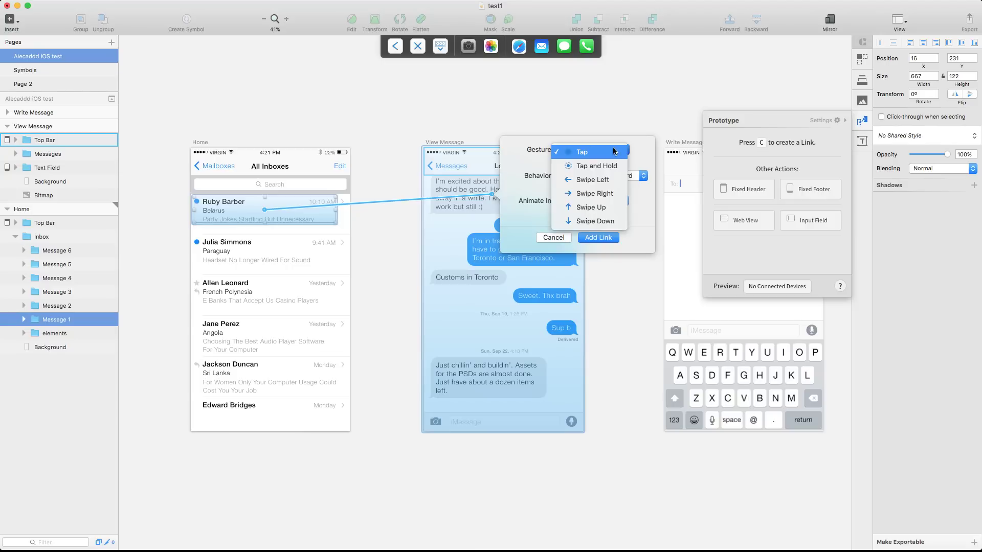
{"action": "left_click", "coordinate": [583, 153]}
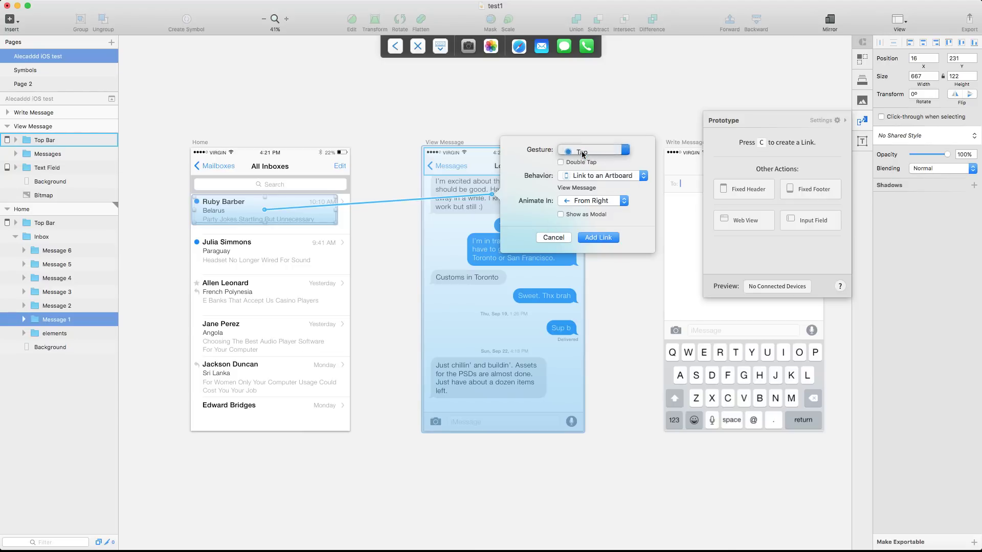
{"action": "left_click", "coordinate": [580, 180]}
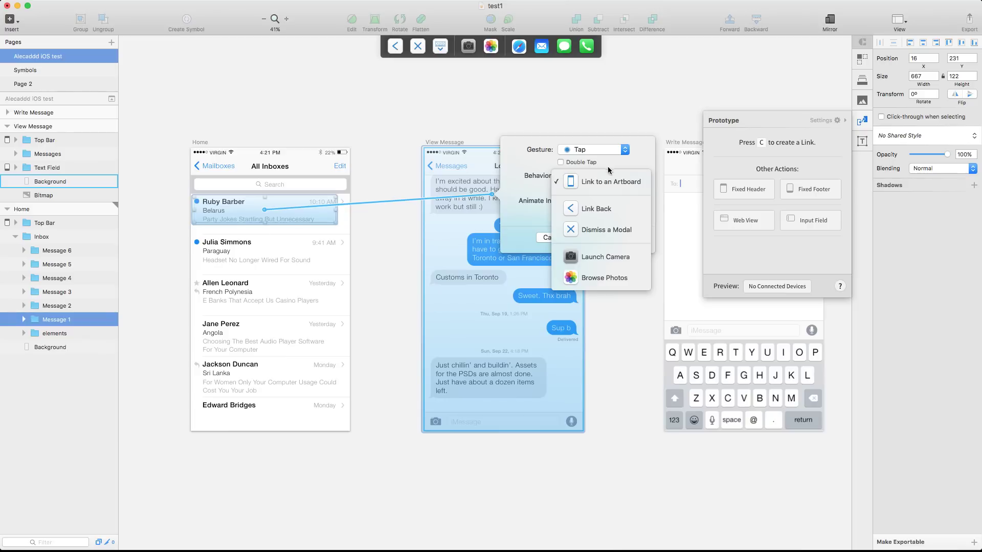
{"action": "left_click", "coordinate": [604, 182]}
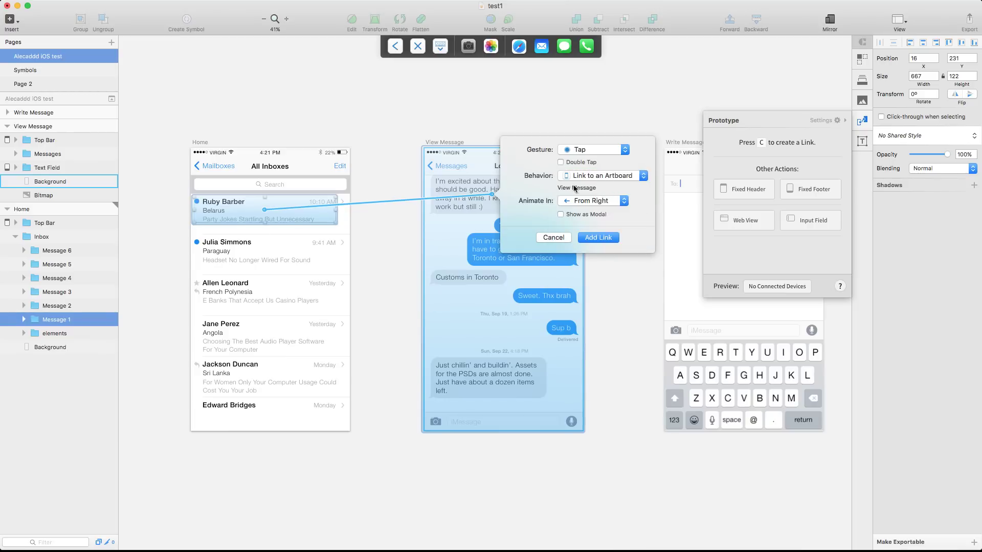
{"action": "left_click", "coordinate": [604, 202]}
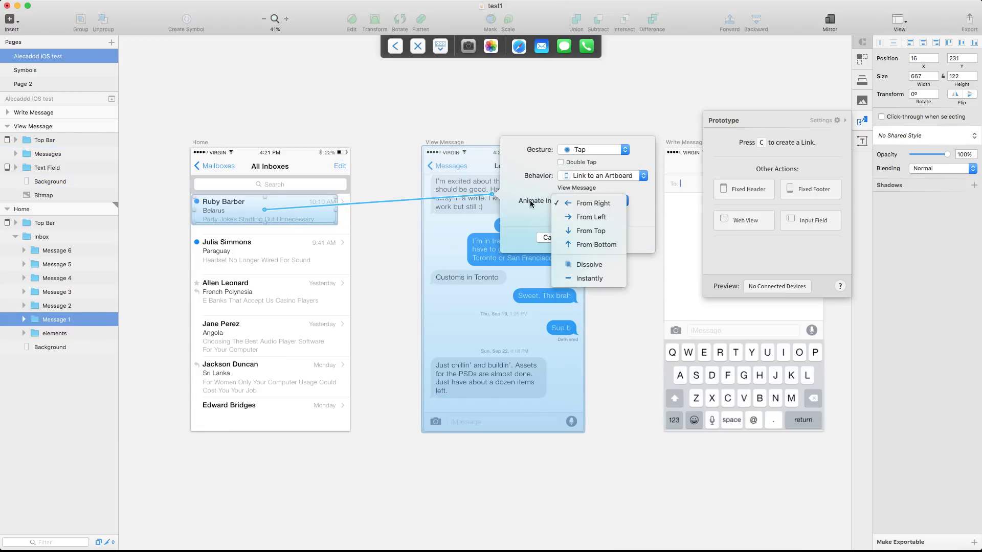
{"action": "left_click", "coordinate": [600, 207]}
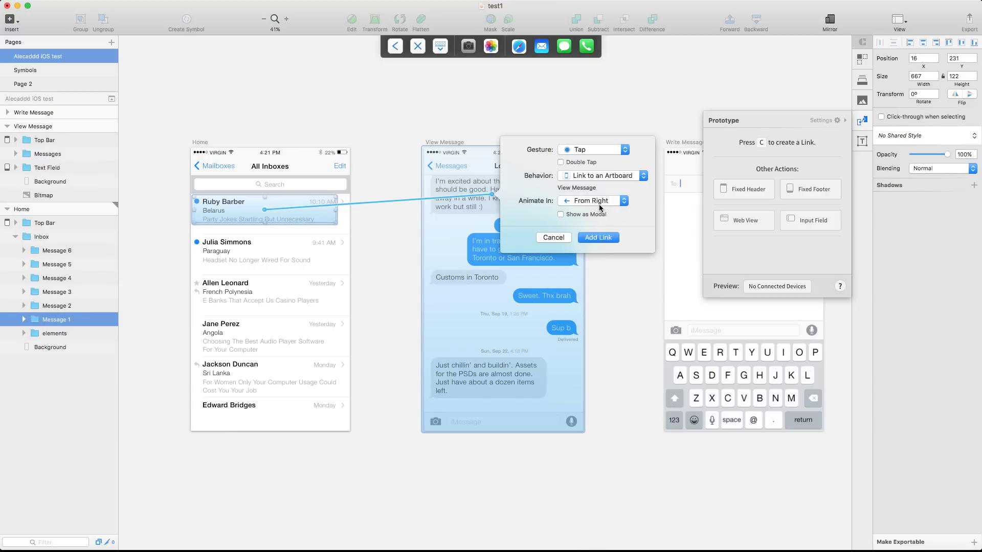
{"action": "left_click", "coordinate": [598, 238]}
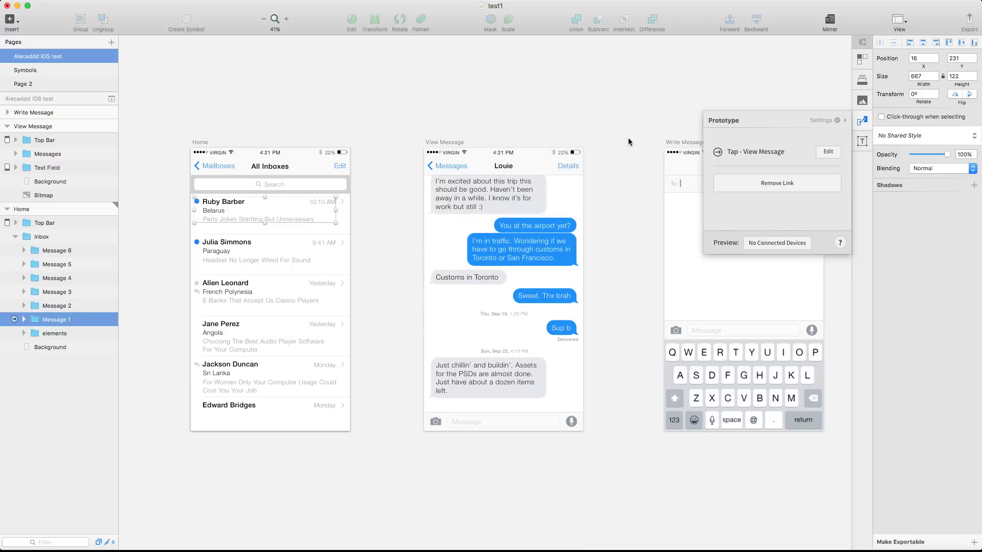
Deselect the row and reopen the Craft Prototype panel so it lists iPhone (2).
{"action": "left_click", "coordinate": [628, 129]}
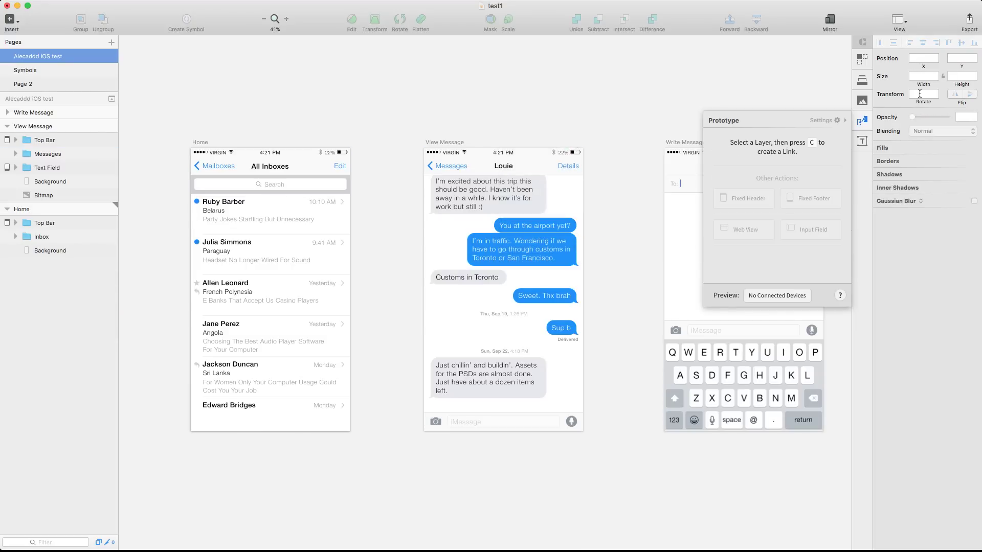
{"action": "left_click", "coordinate": [864, 119]}
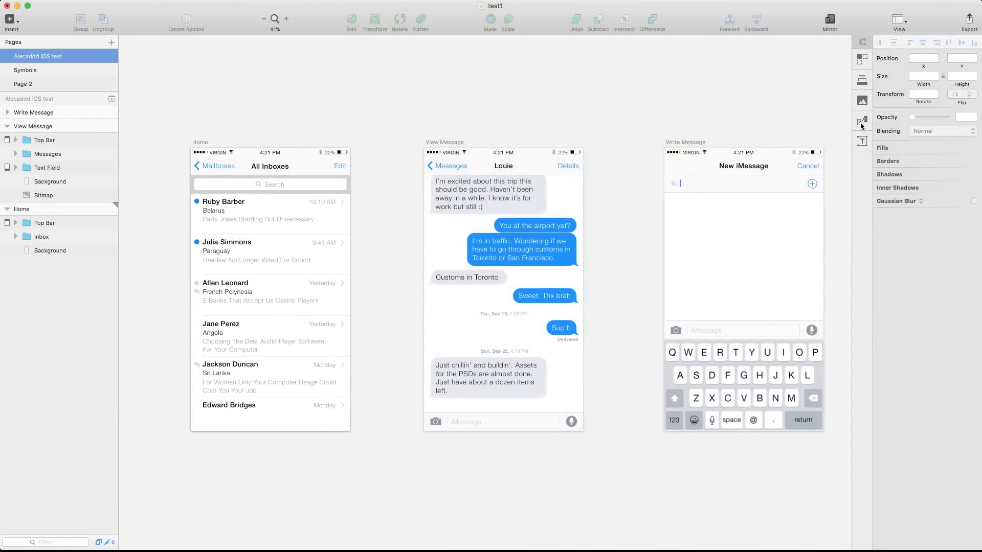
{"action": "left_click", "coordinate": [861, 122]}
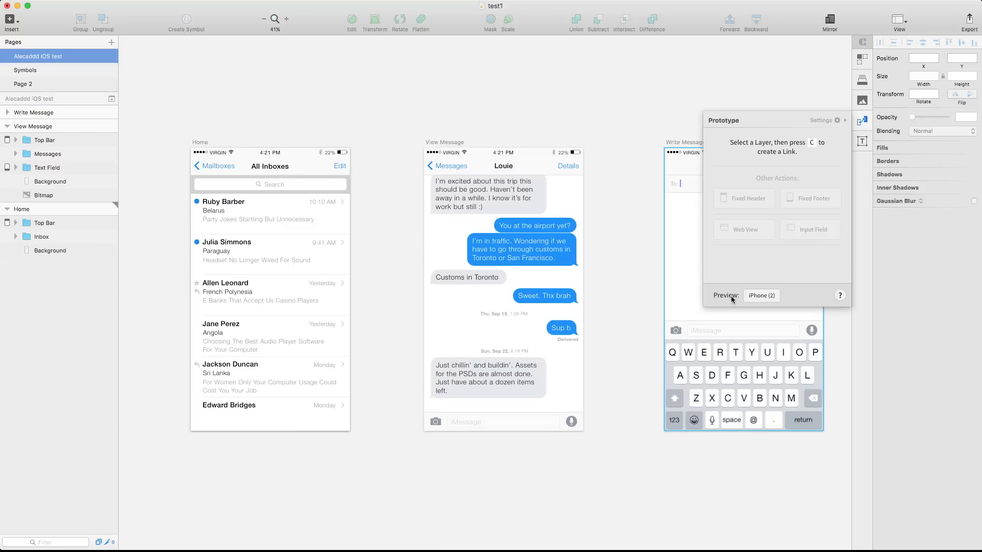
Preview the prototype on iPhone (2) through the Mirroring device list, then deselect.
{"action": "left_click", "coordinate": [762, 295]}
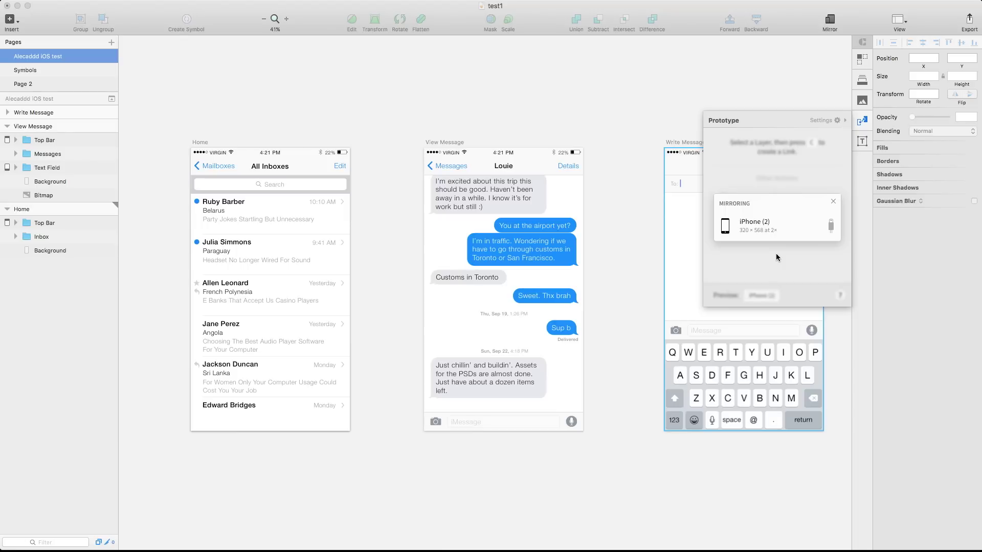
{"action": "left_click", "coordinate": [833, 202]}
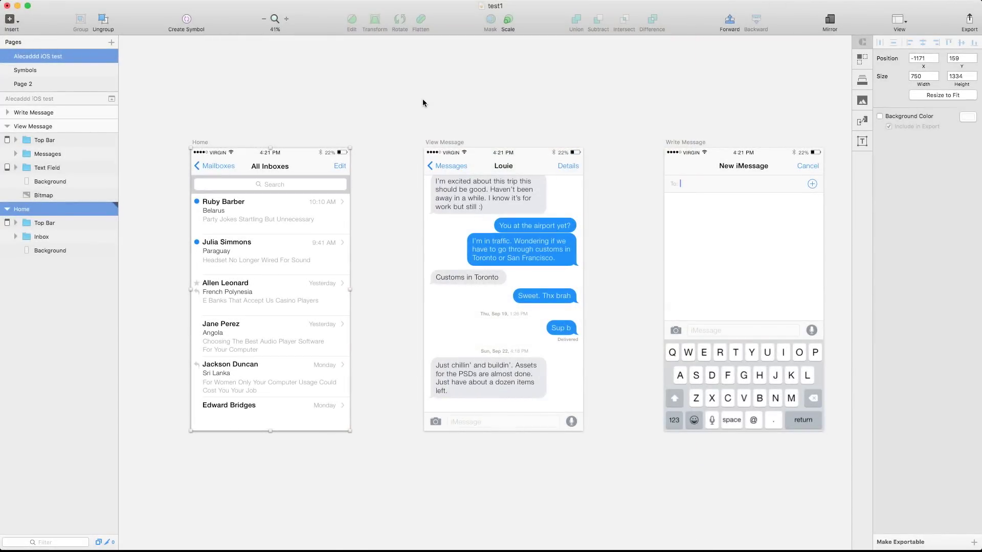
{"action": "left_click", "coordinate": [404, 105]}
Give View Message's Messages back button a Tap link with Link Back behavior.
{"action": "double_click", "coordinate": [444, 167]}
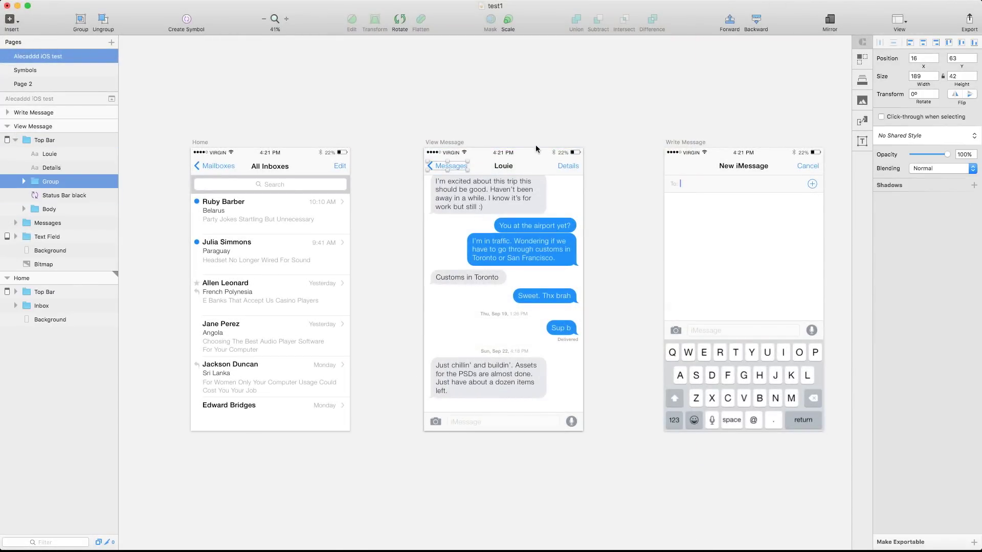
{"action": "left_click", "coordinate": [867, 125]}
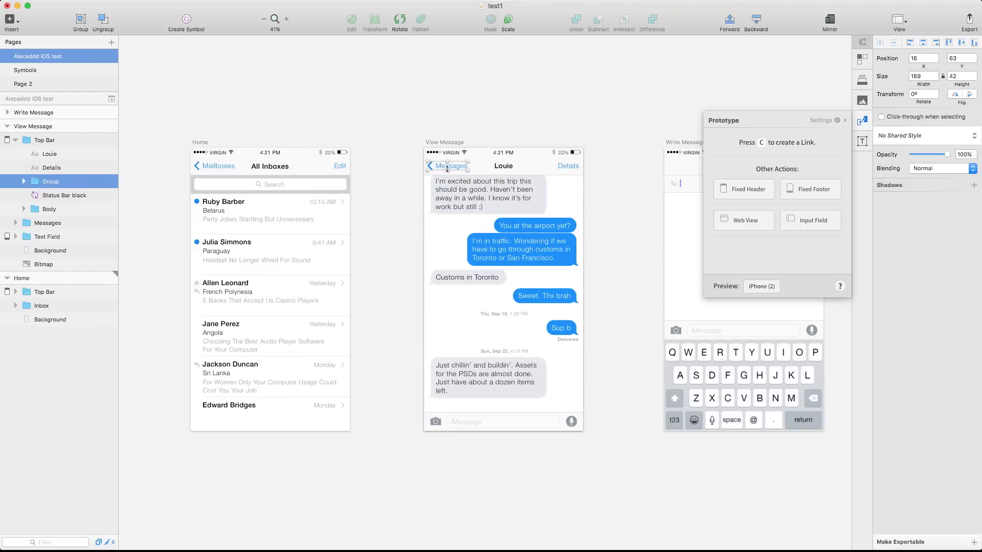
{"action": "key", "text": "c"}
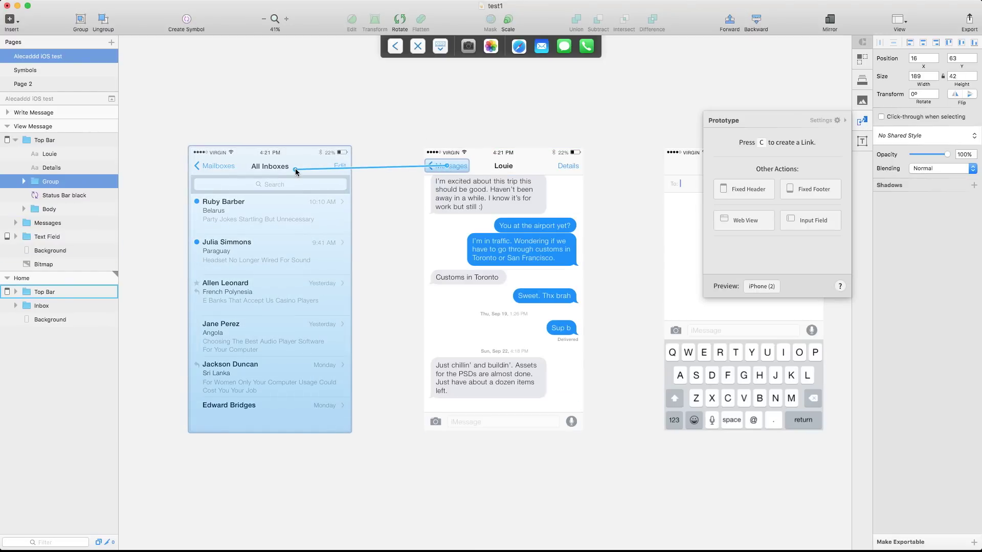
{"action": "left_click", "coordinate": [296, 167]}
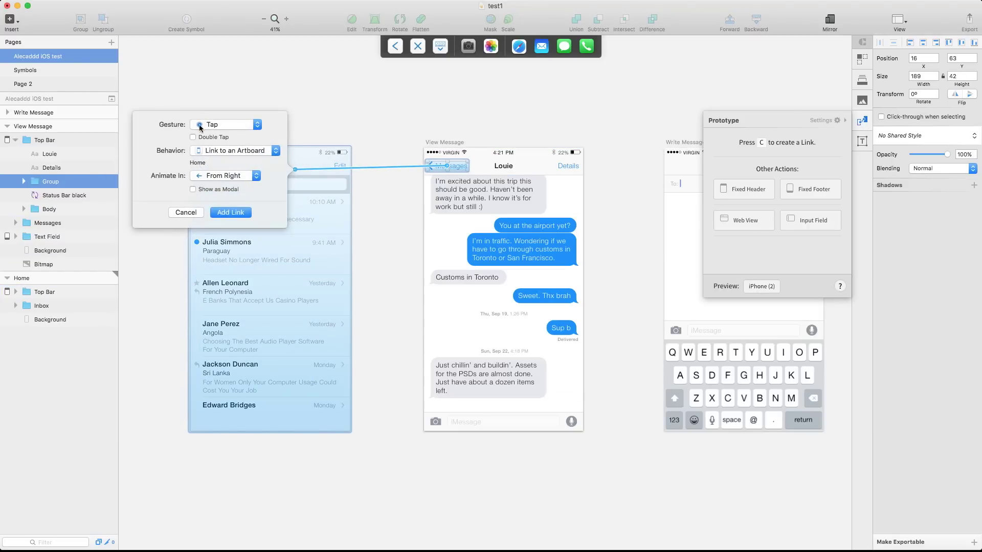
{"action": "left_click", "coordinate": [231, 153]}
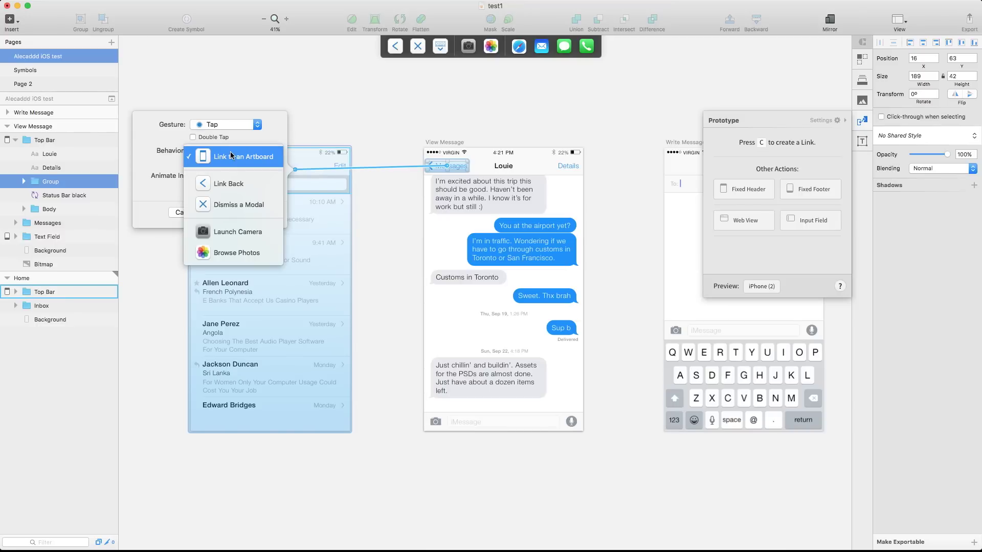
{"action": "left_click", "coordinate": [232, 187]}
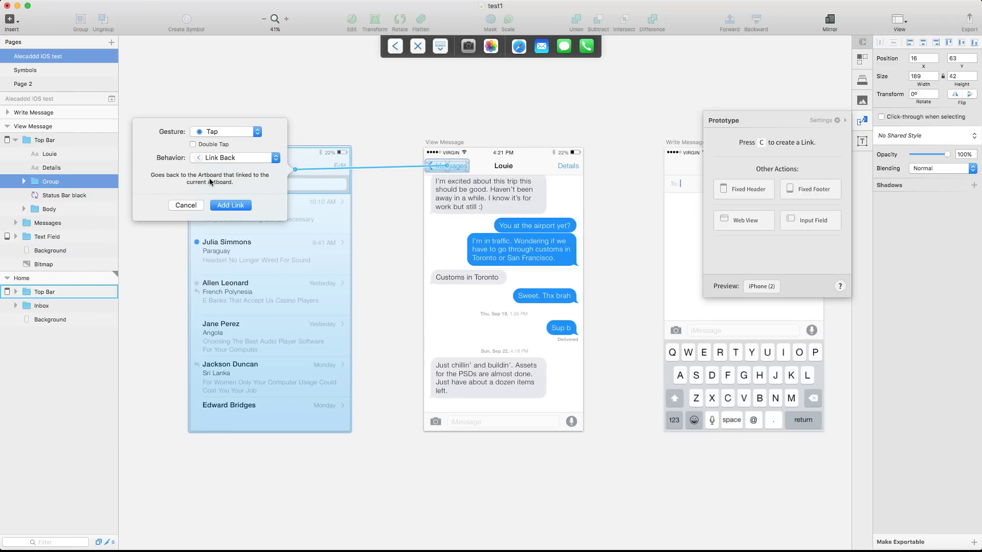
{"action": "left_click", "coordinate": [231, 206]}
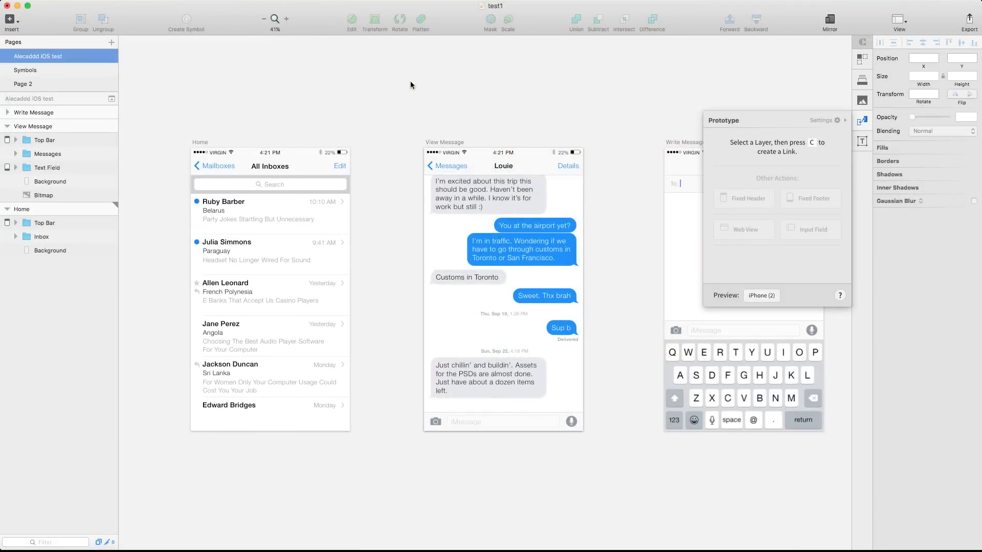
Clear the fixed-footer component from View Message's Text Field input bar.
{"action": "left_click", "coordinate": [497, 422]}
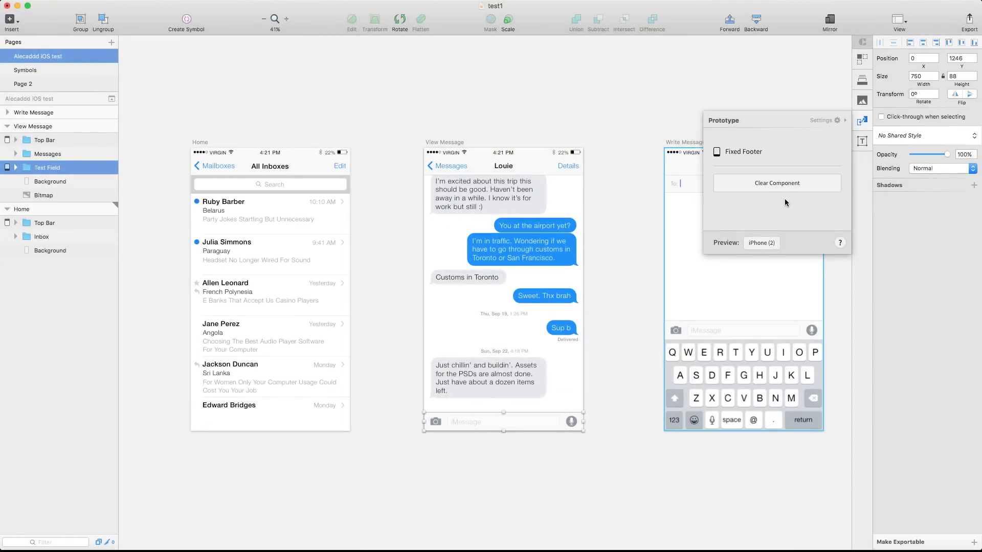
{"action": "left_click", "coordinate": [778, 182]}
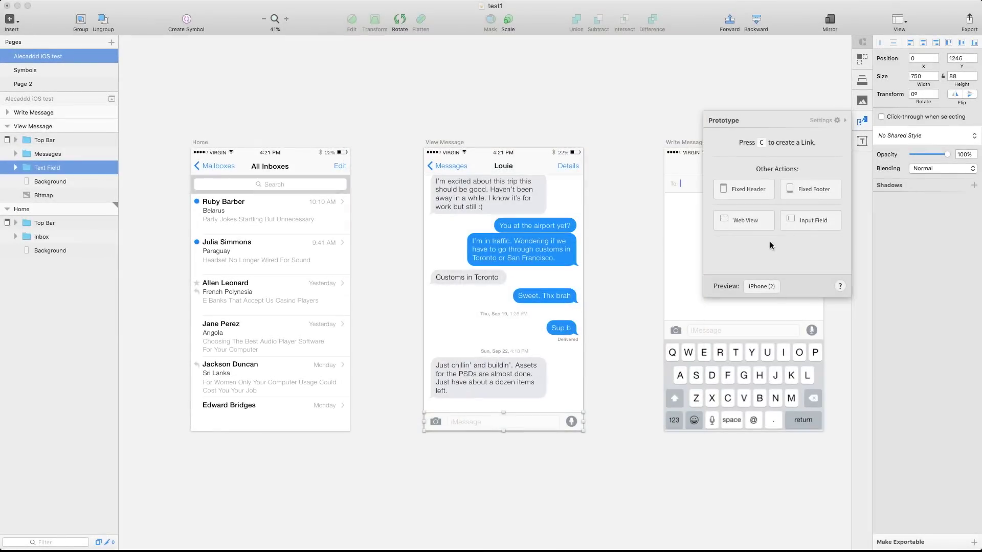
Link the View Message input bar to Write Message with a Swipe Up gesture, animating in From Bottom.
{"action": "left_click", "coordinate": [863, 123]}
{"action": "left_click", "coordinate": [520, 438]}
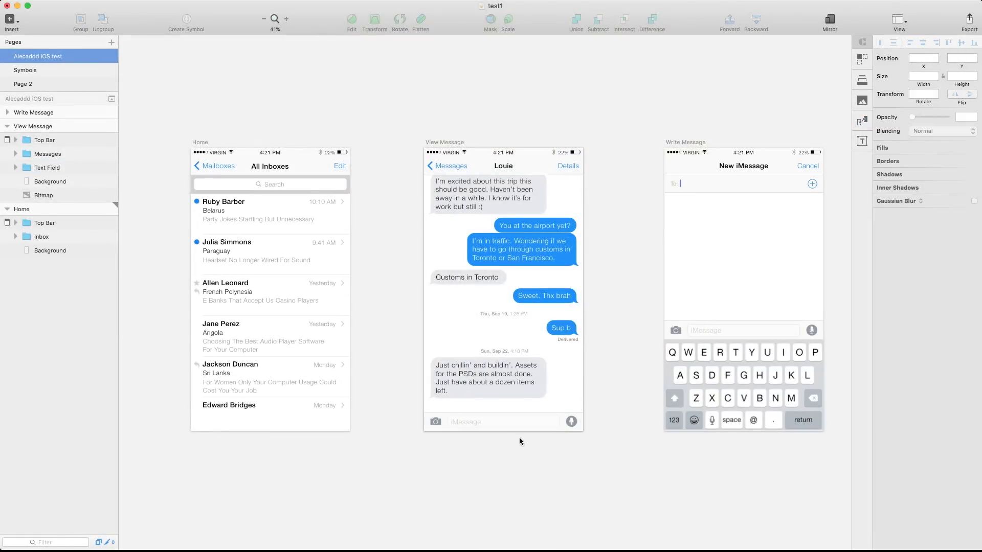
{"action": "left_click", "coordinate": [481, 421]}
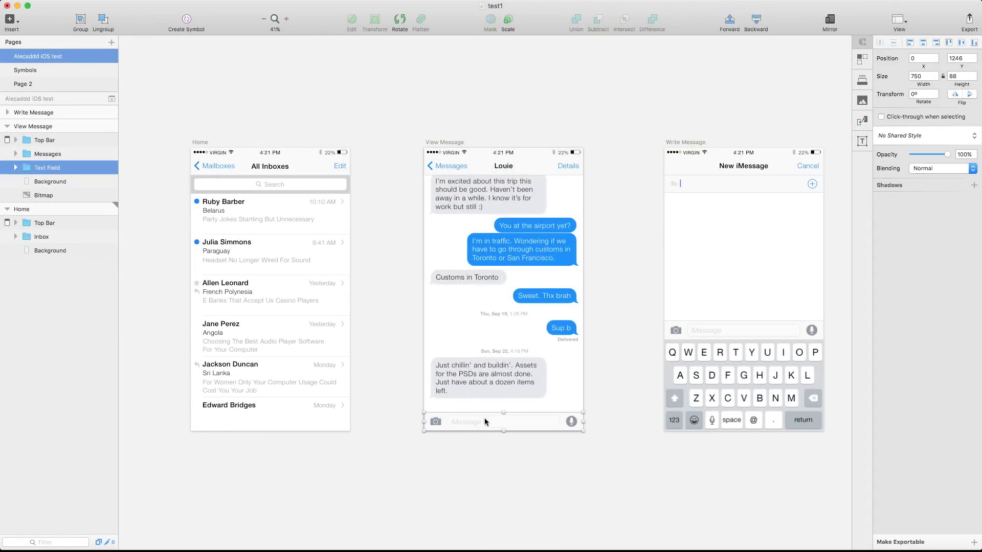
{"action": "key", "text": "c"}
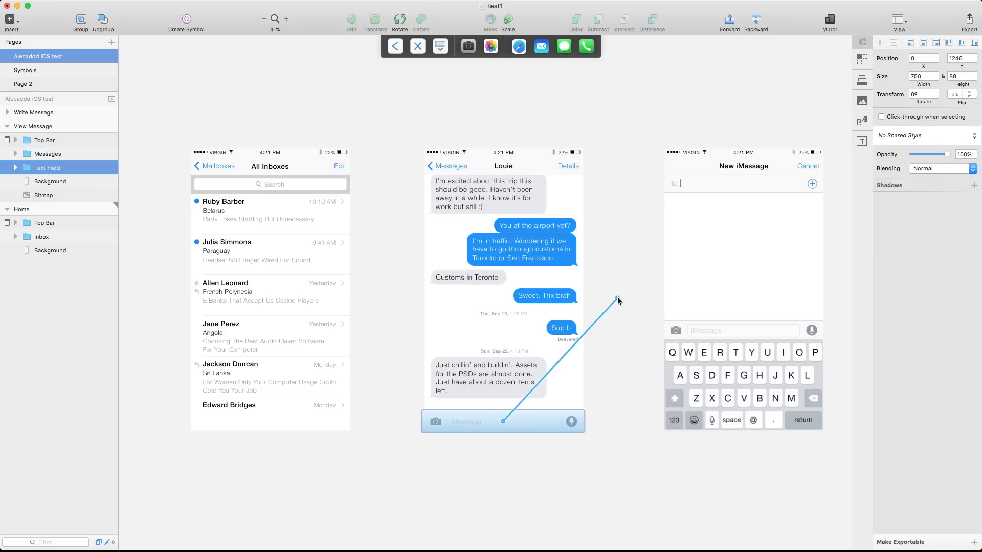
{"action": "left_click", "coordinate": [720, 241]}
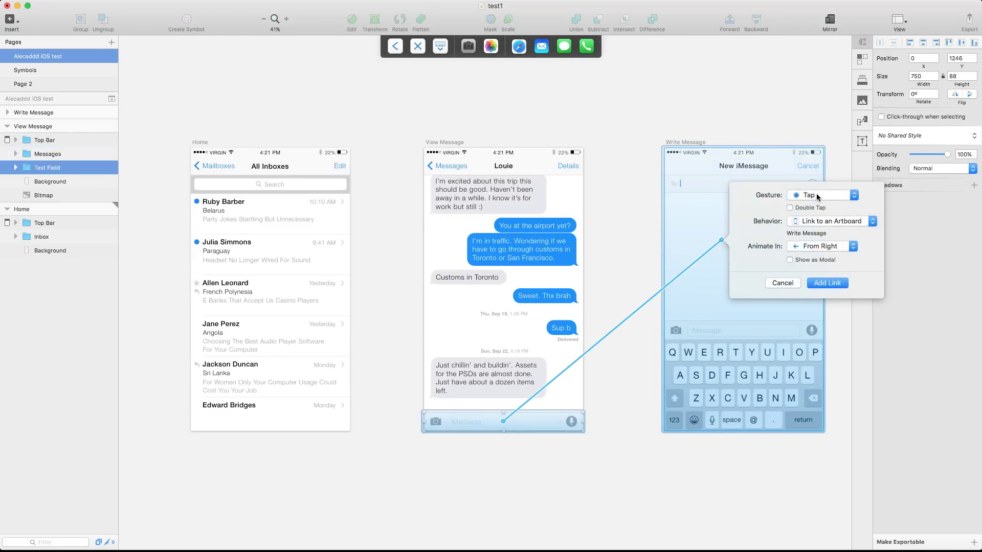
{"action": "left_click", "coordinate": [817, 197]}
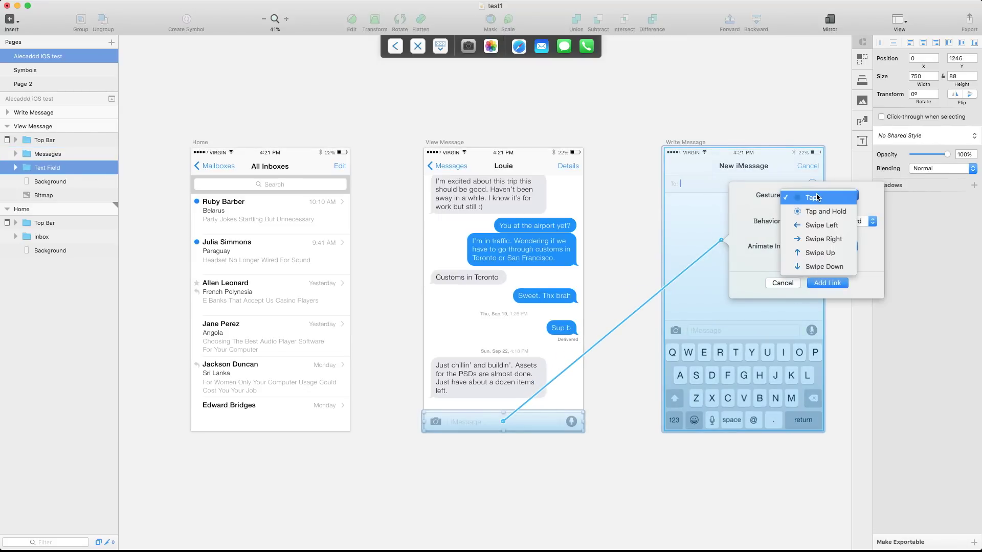
{"action": "left_click", "coordinate": [832, 255]}
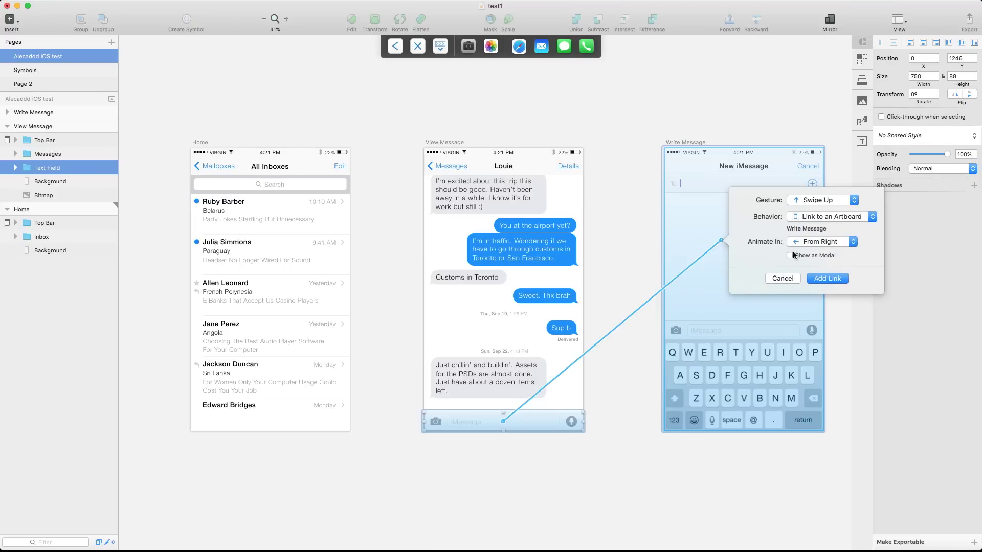
{"action": "left_click", "coordinate": [838, 247]}
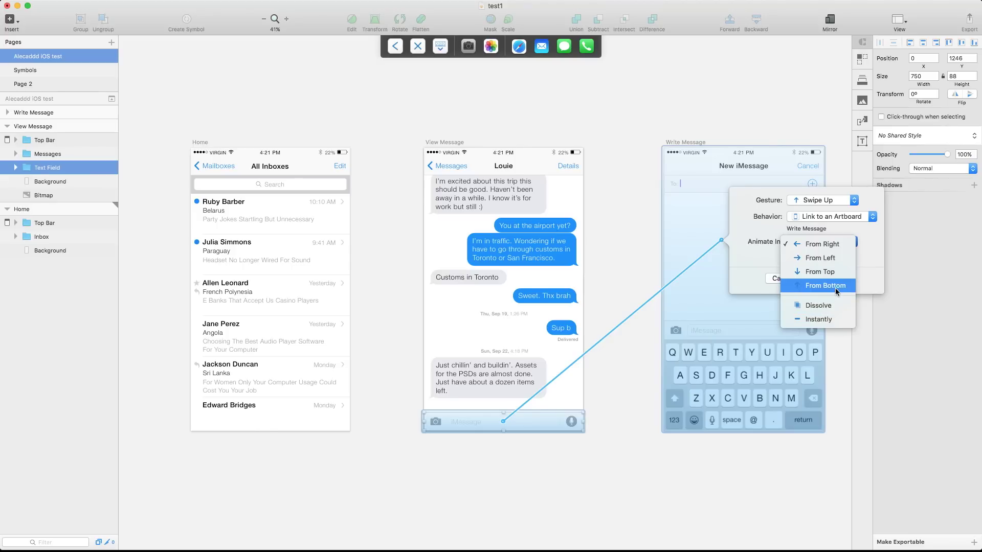
{"action": "left_click", "coordinate": [836, 288]}
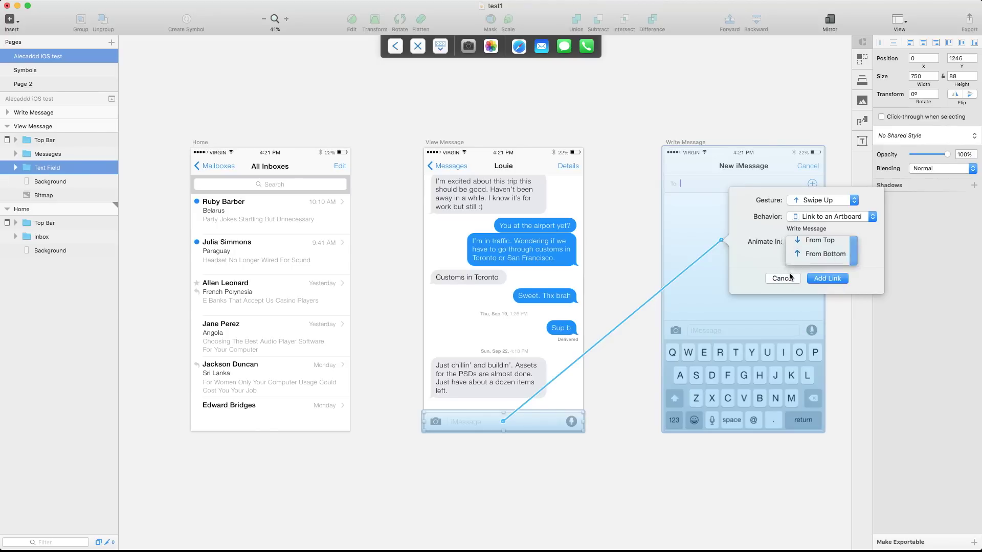
{"action": "left_click", "coordinate": [831, 279]}
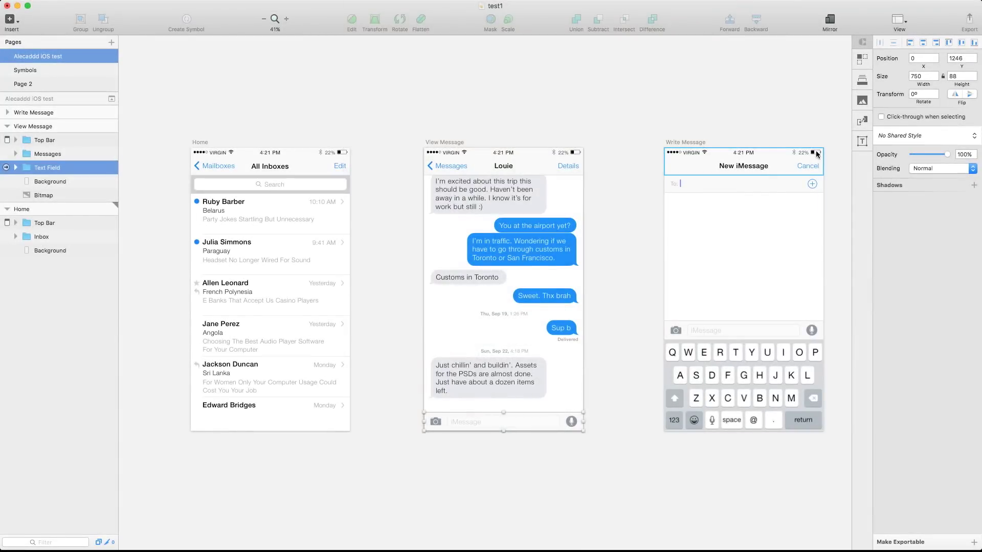
Add a Link Back link from the Write Message Cancel text toward View Message.
{"action": "double_click", "coordinate": [807, 165]}
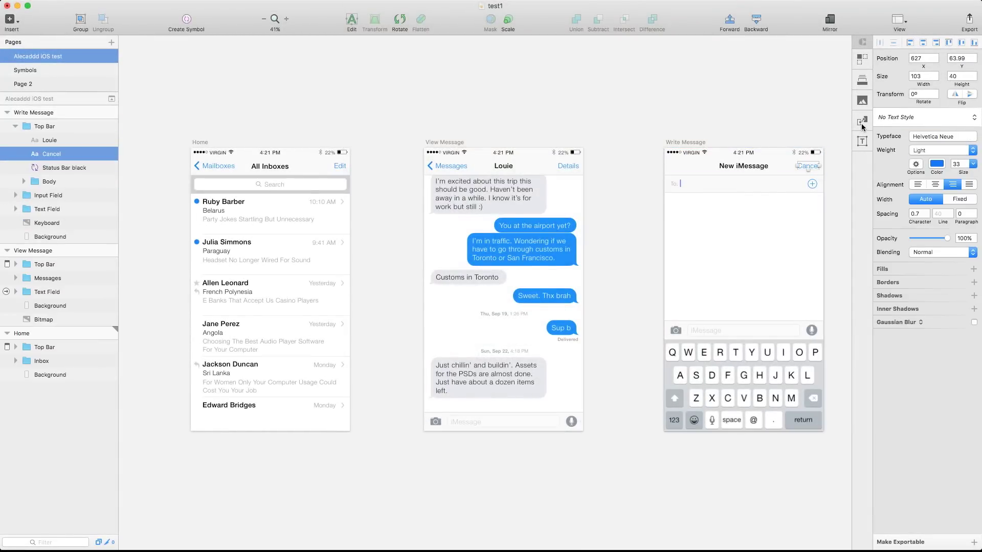
{"action": "key", "text": "c"}
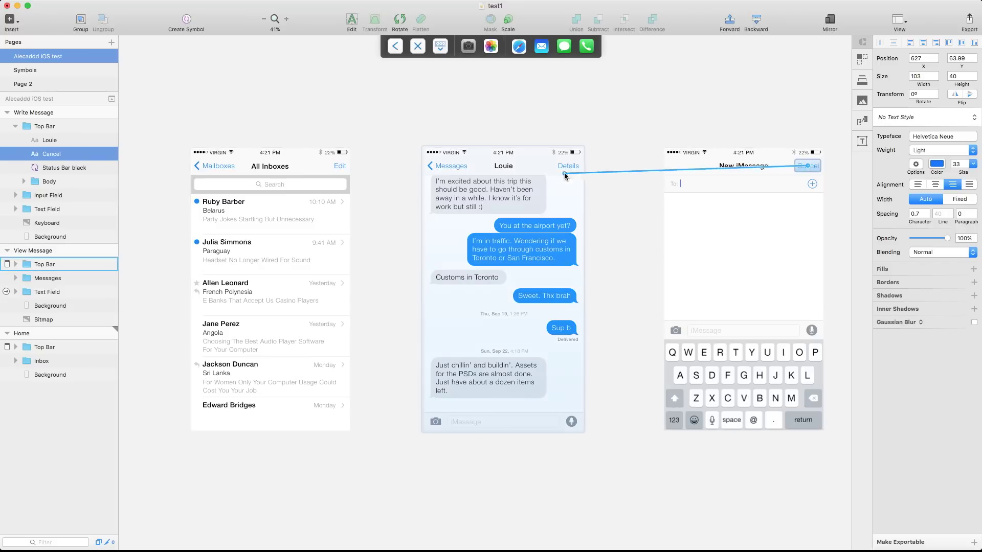
{"action": "left_click", "coordinate": [527, 216]}
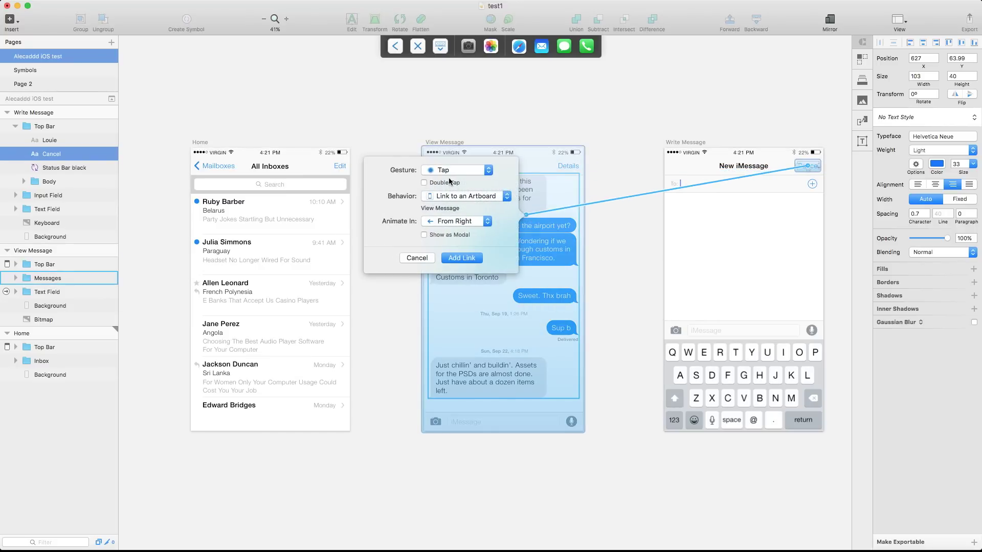
{"action": "left_click", "coordinate": [463, 196]}
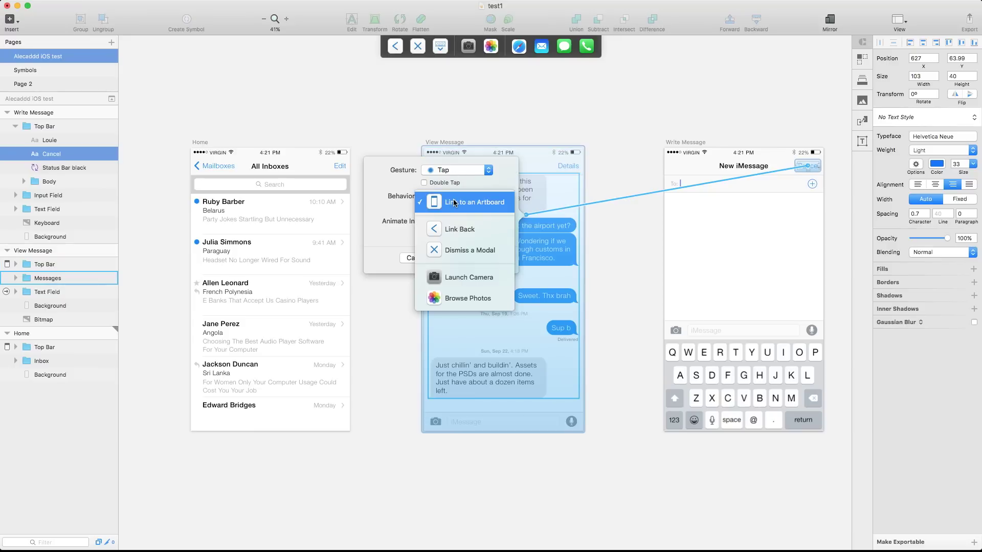
{"action": "left_click", "coordinate": [471, 226]}
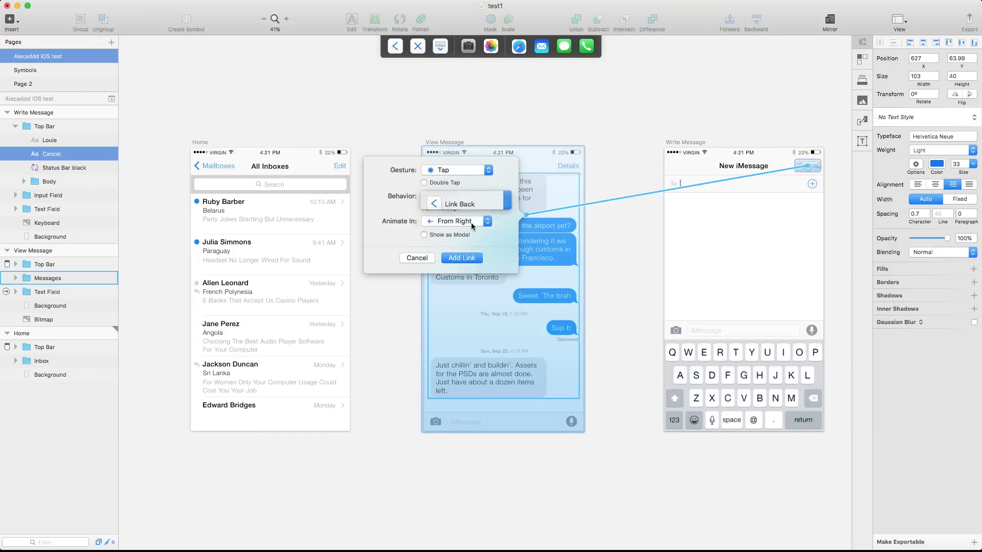
{"action": "left_click", "coordinate": [462, 251]}
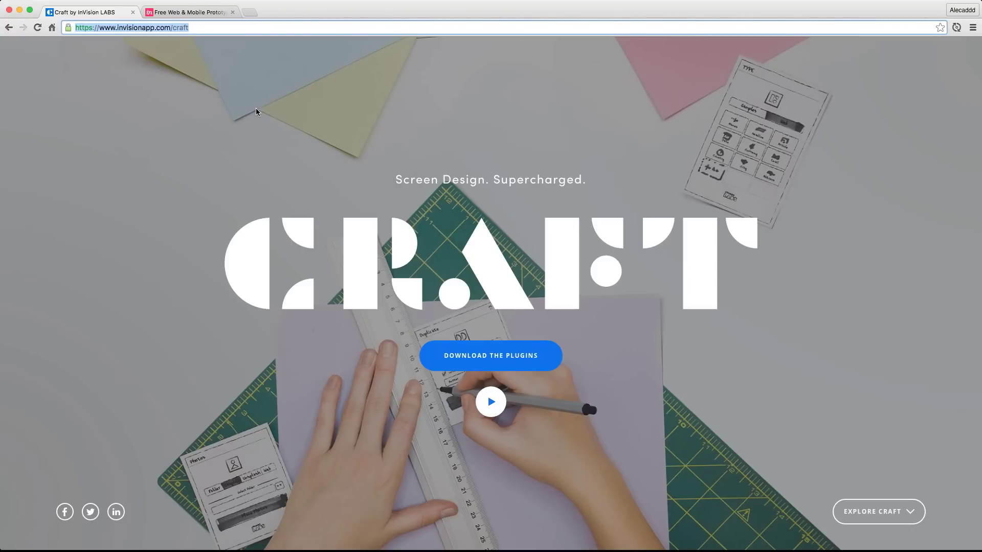
{"action": "left_click", "coordinate": [174, 13]}
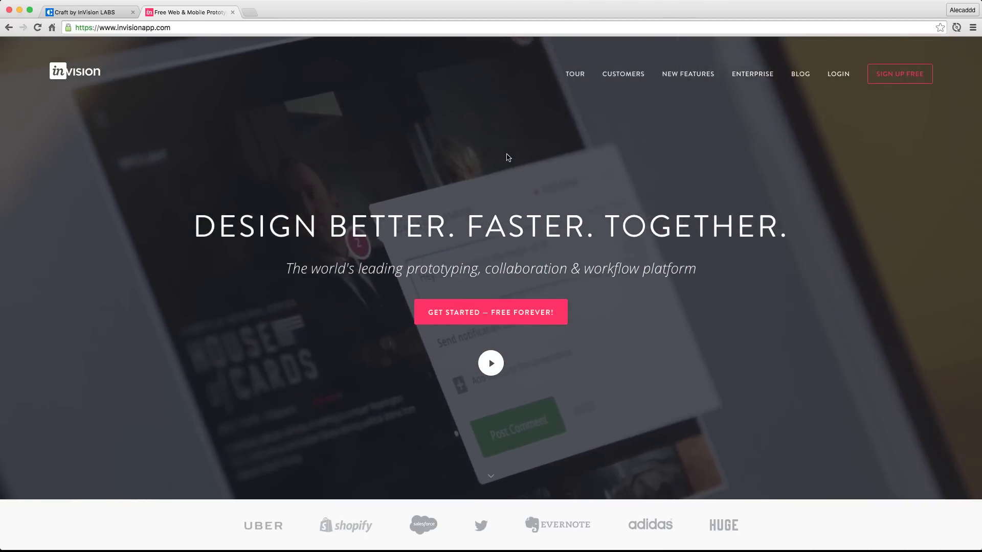
{"action": "scroll", "coordinate": [557, 241], "scroll_direction": "up", "scroll_amount": 2}
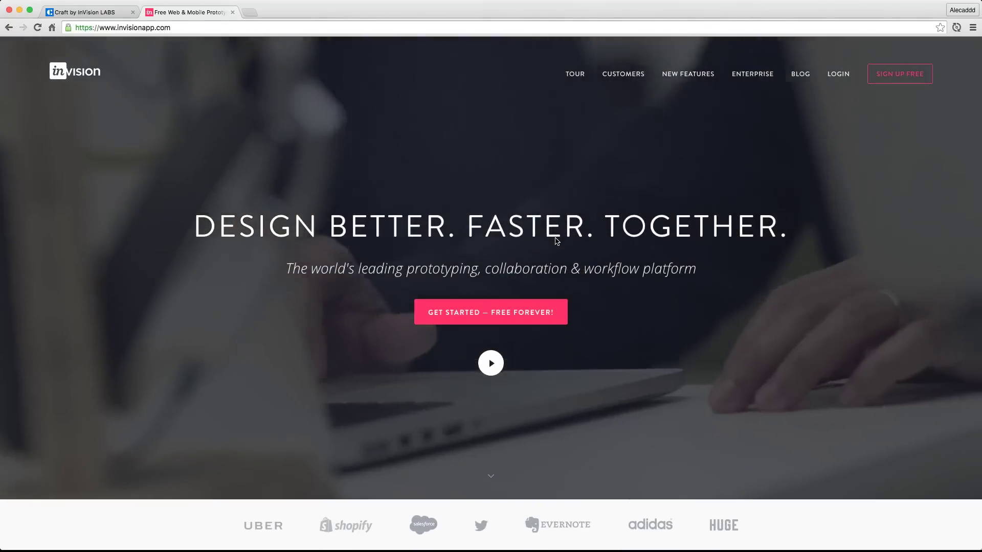
{"action": "key", "text": "ctrl+shift+Tab"}
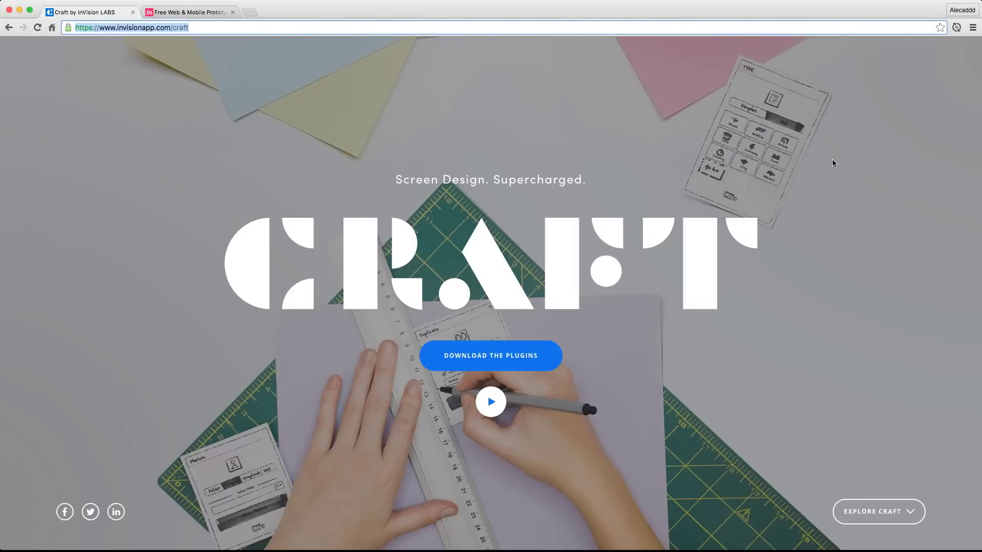